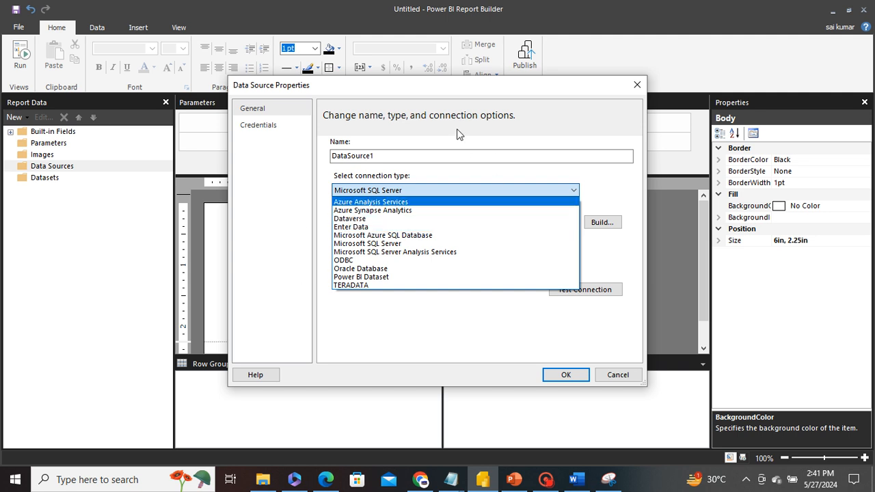
Create a data source with the Power BI Dataset connection type, leaving the connection string empty
{"action": "left_click", "coordinate": [527, 124]}
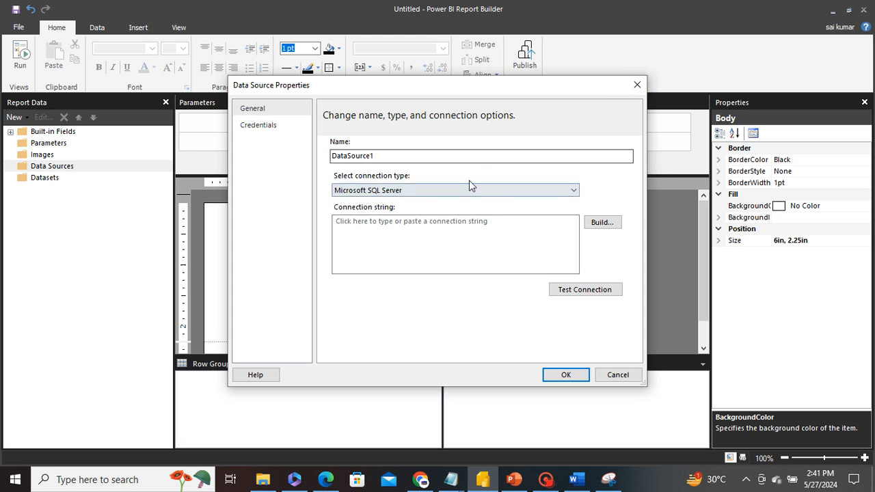
{"action": "left_click", "coordinate": [511, 190]}
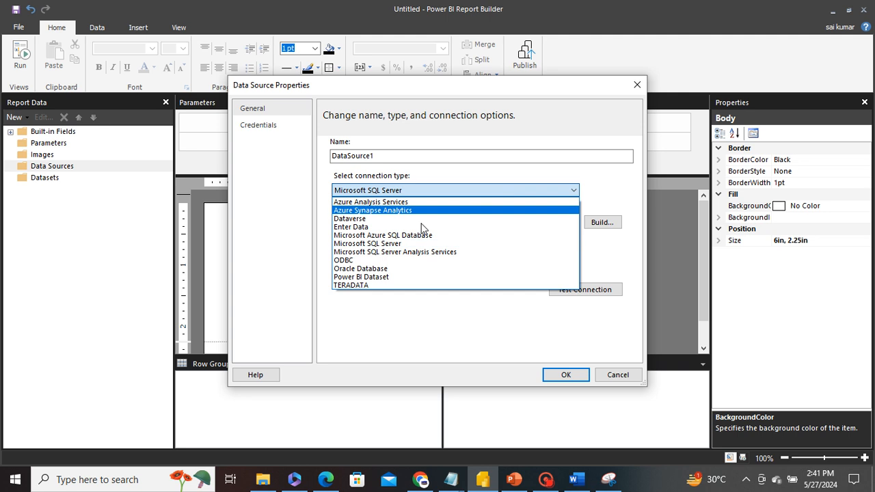
{"action": "left_click", "coordinate": [362, 276]}
{"action": "left_click", "coordinate": [556, 373]}
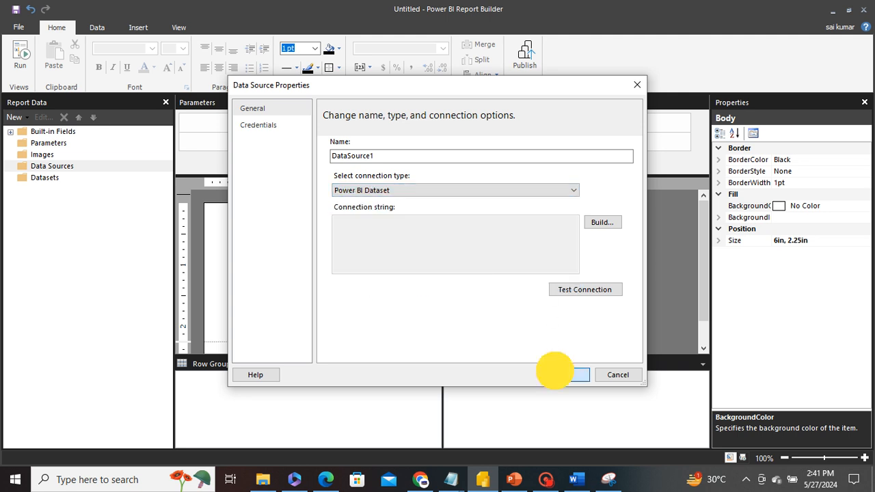
Start a new dataset and choose DataSource1 as its data source
{"action": "left_click", "coordinate": [54, 189]}
{"action": "right_click", "coordinate": [54, 188]}
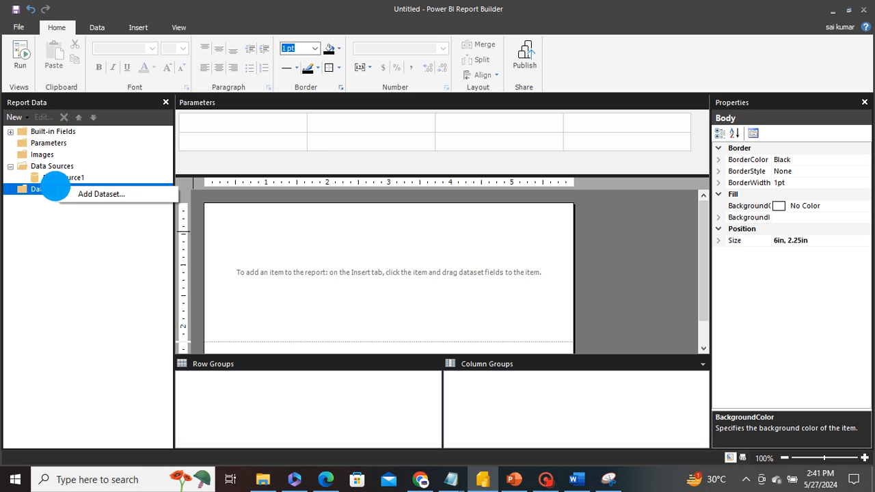
{"action": "left_click", "coordinate": [101, 190]}
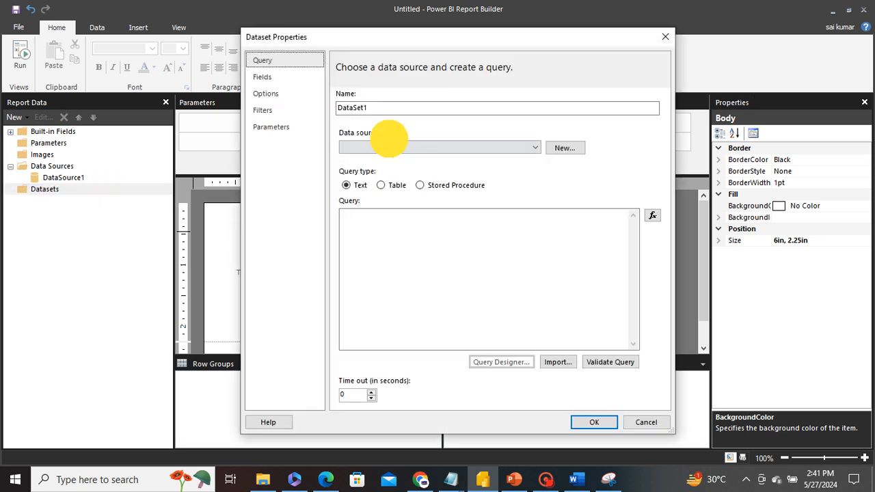
{"action": "left_click", "coordinate": [390, 147]}
{"action": "left_click", "coordinate": [391, 158]}
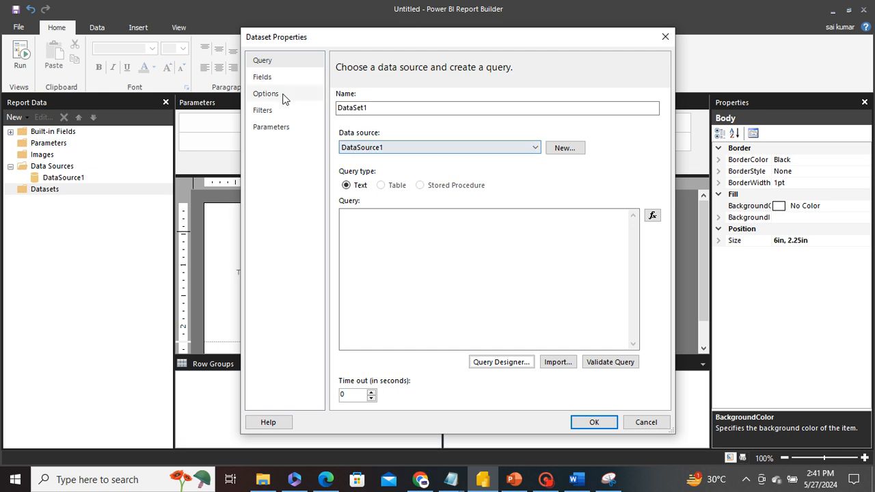
Try to open the Query Designer for the dataset based on DataSource1
{"action": "left_click", "coordinate": [410, 149]}
{"action": "left_click", "coordinate": [410, 150]}
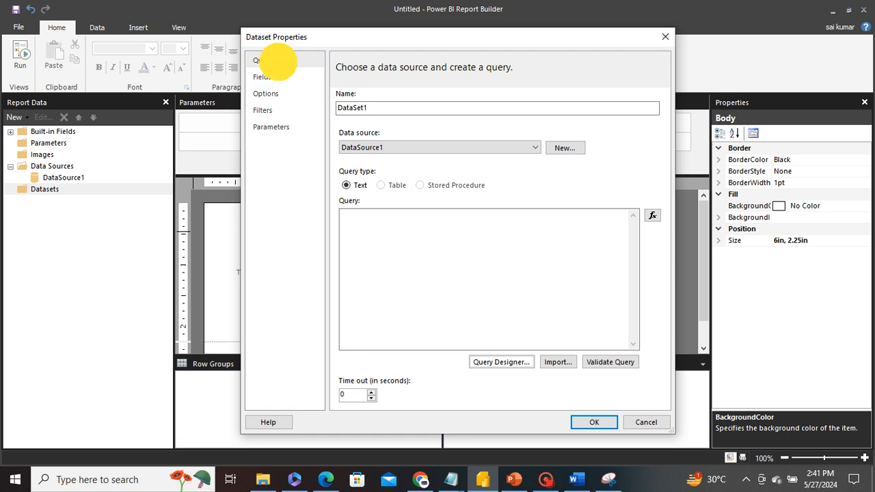
{"action": "left_click", "coordinate": [270, 59]}
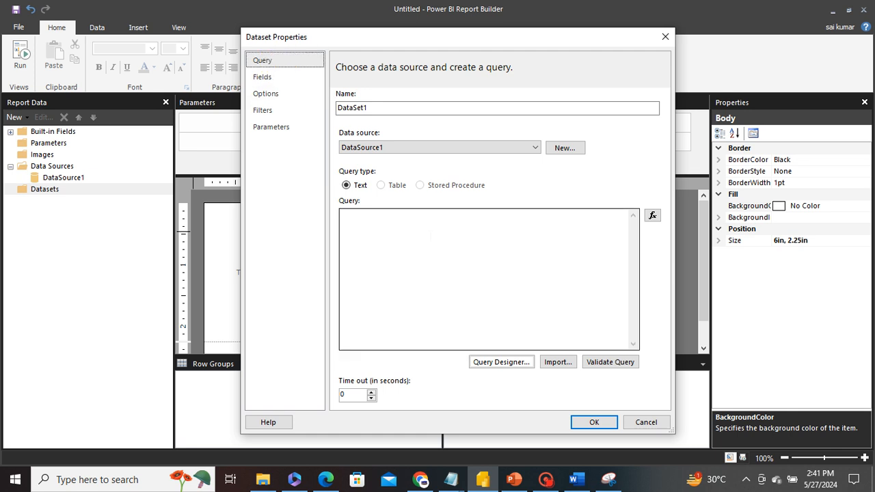
{"action": "left_click", "coordinate": [488, 363]}
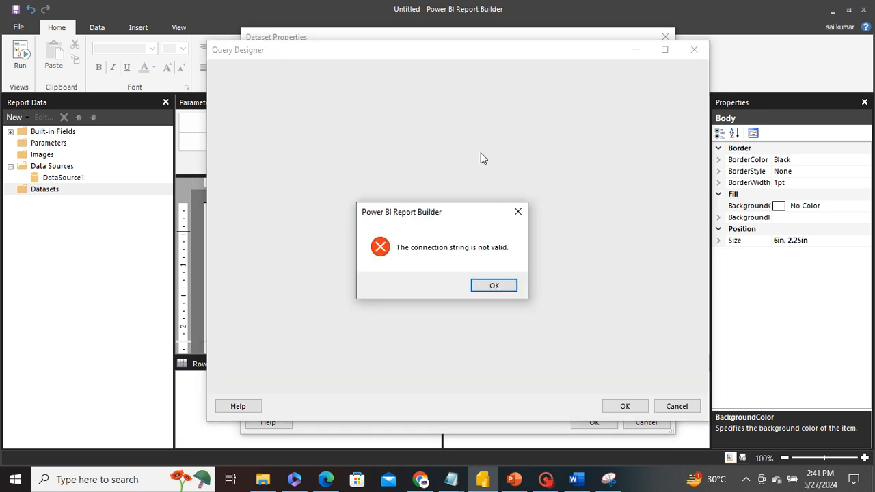
{"action": "left_click", "coordinate": [493, 287]}
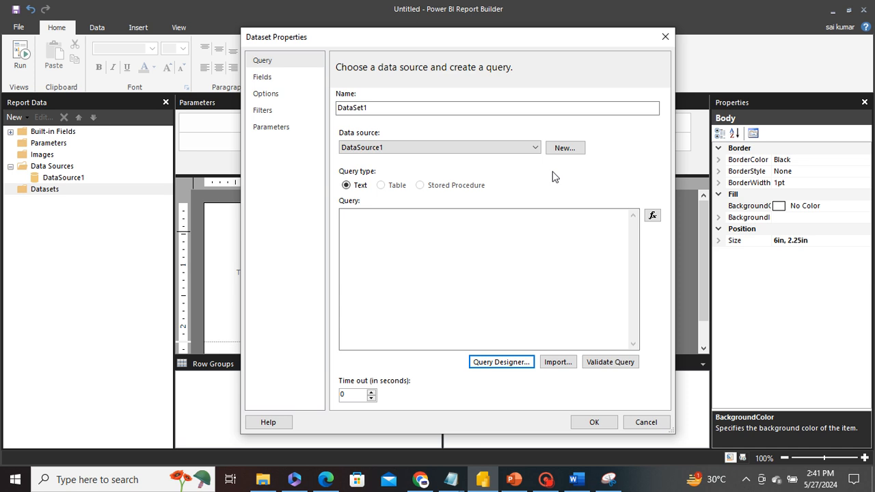
Examine the dataset's field, parameter and filter settings and discard the new dataset
{"action": "left_click", "coordinate": [265, 77]}
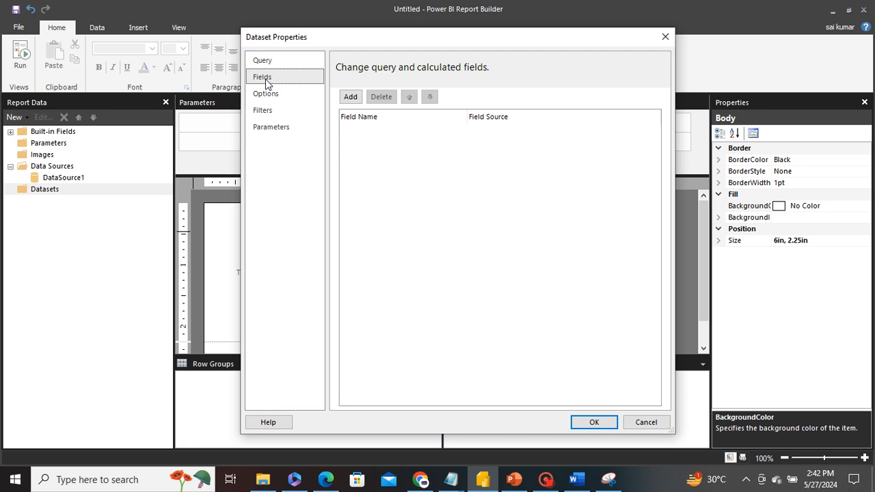
{"action": "left_click", "coordinate": [309, 126]}
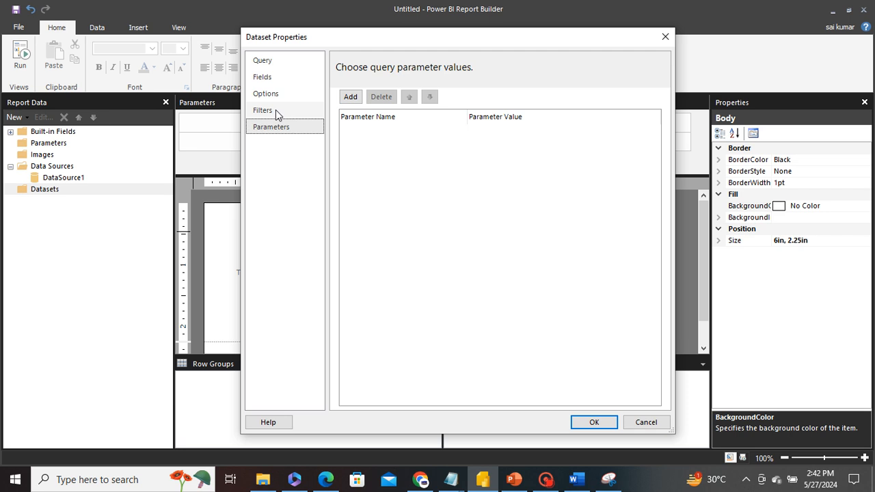
{"action": "left_click", "coordinate": [276, 78]}
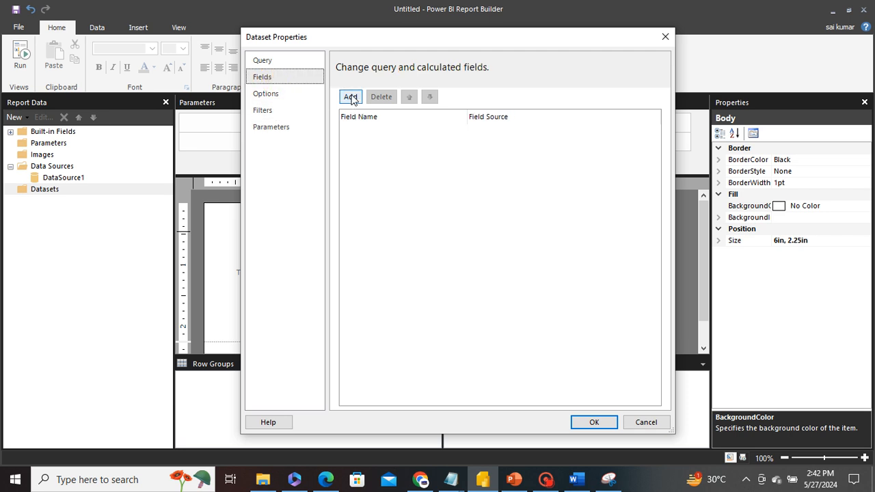
{"action": "left_click", "coordinate": [351, 97]}
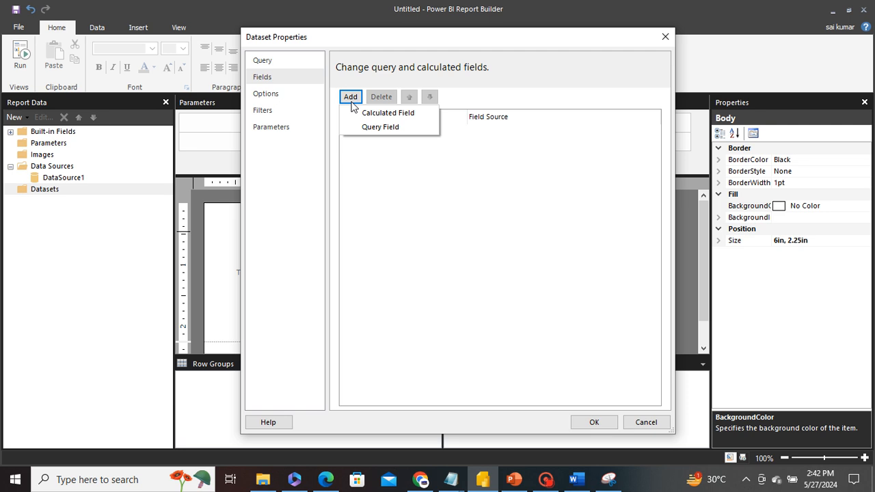
{"action": "left_click", "coordinate": [265, 111]}
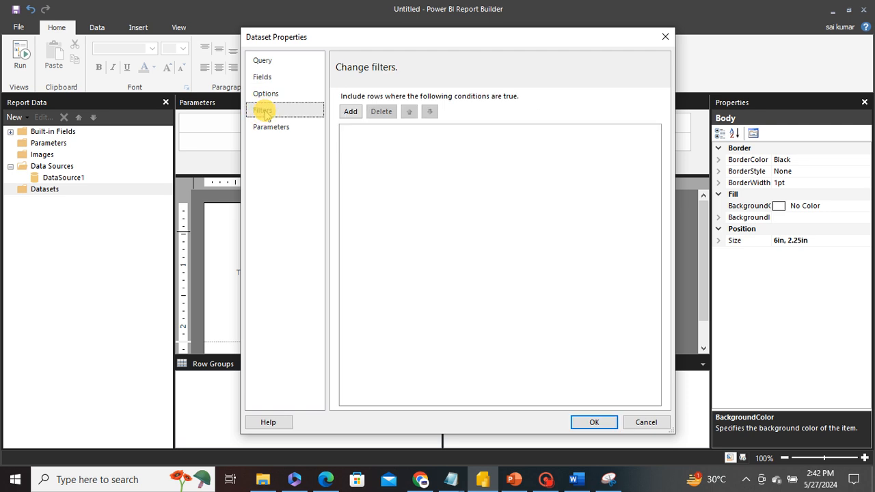
{"action": "left_click", "coordinate": [345, 109]}
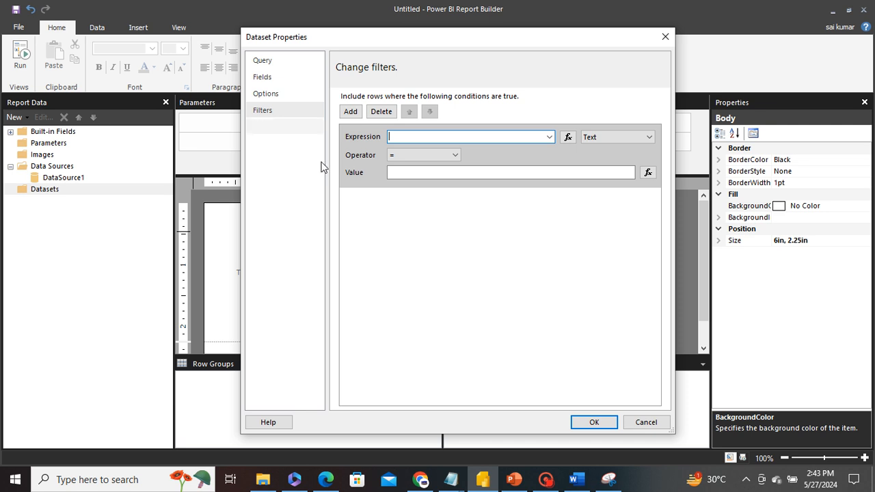
{"action": "left_click", "coordinate": [647, 420]}
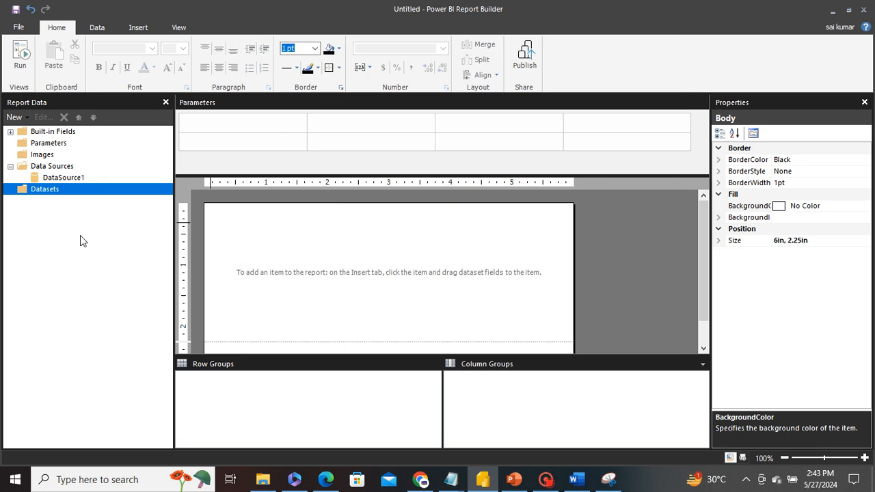
Delete the DataSource1 data source from the report
{"action": "left_click", "coordinate": [63, 177]}
{"action": "right_click", "coordinate": [63, 176]}
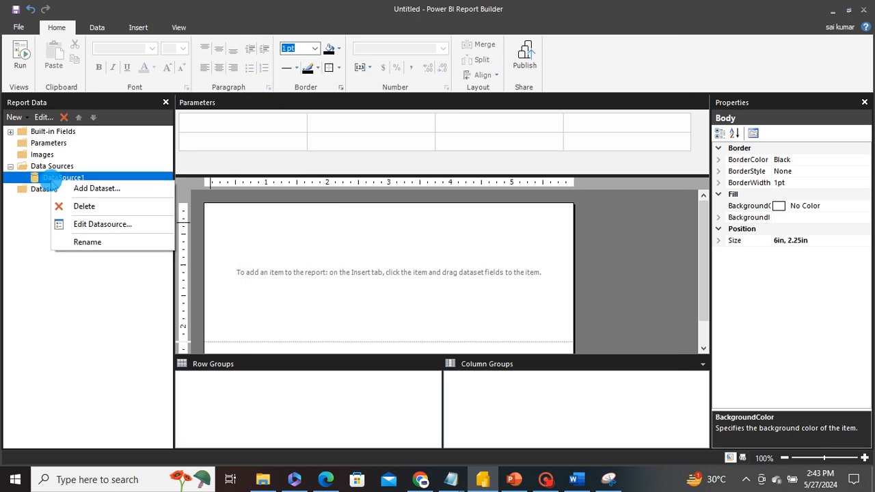
{"action": "left_click", "coordinate": [93, 205]}
{"action": "left_click", "coordinate": [427, 284]}
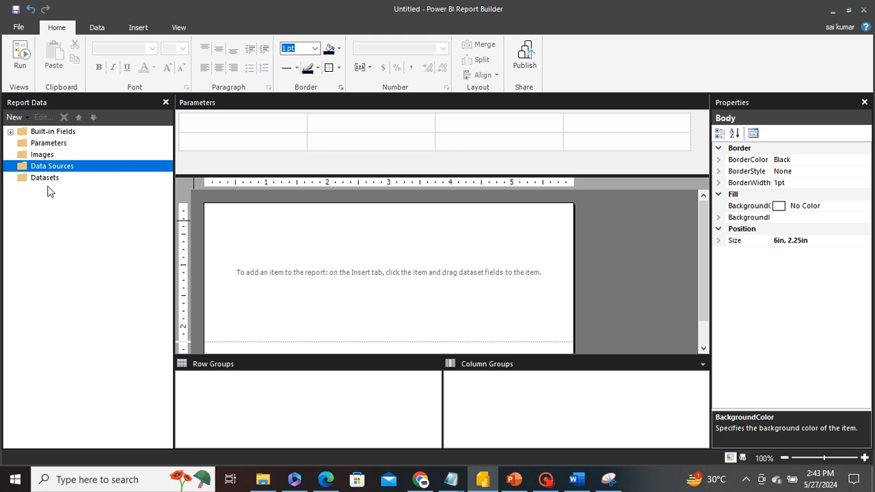
{"action": "left_click", "coordinate": [109, 178]}
{"action": "right_click", "coordinate": [40, 167]}
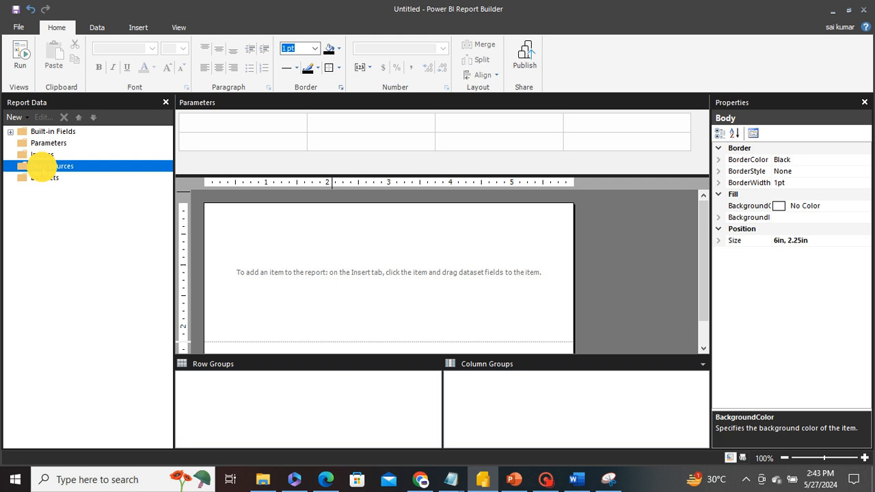
{"action": "left_click", "coordinate": [87, 175]}
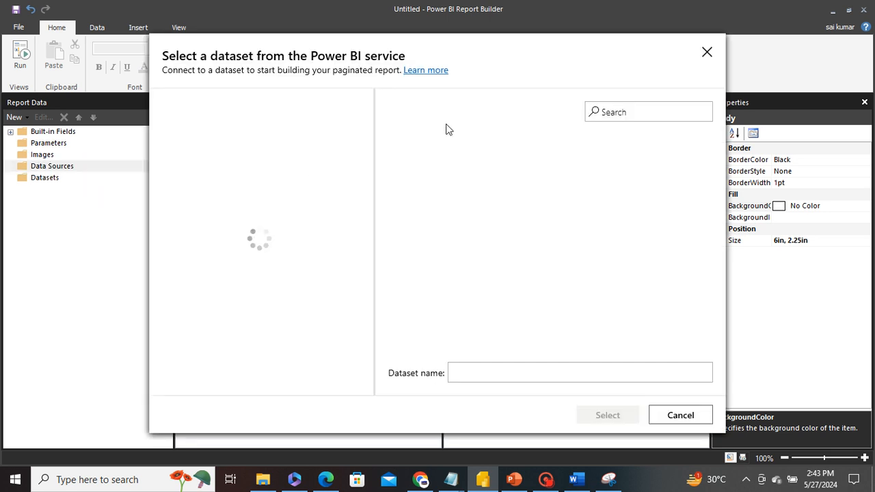
{"action": "left_click", "coordinate": [706, 52]}
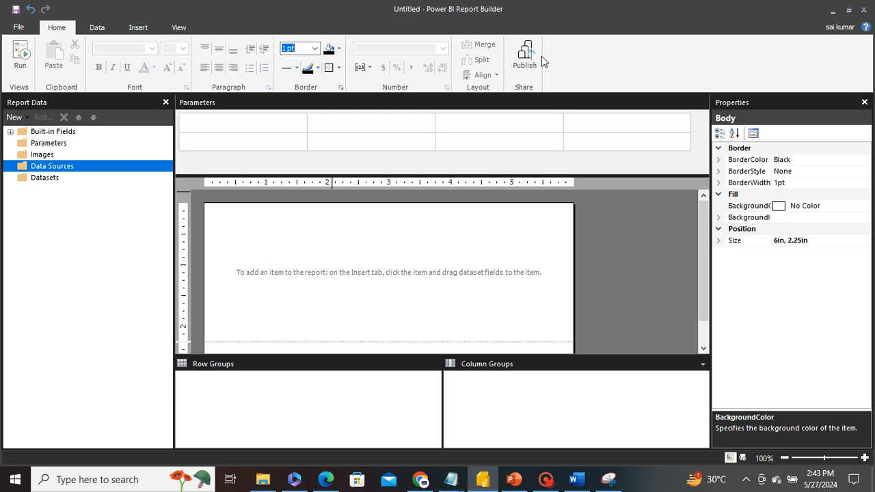
Add a data source that connects to the gggop dataset from the Power BI service
{"action": "right_click", "coordinate": [63, 166]}
{"action": "left_click", "coordinate": [106, 175]}
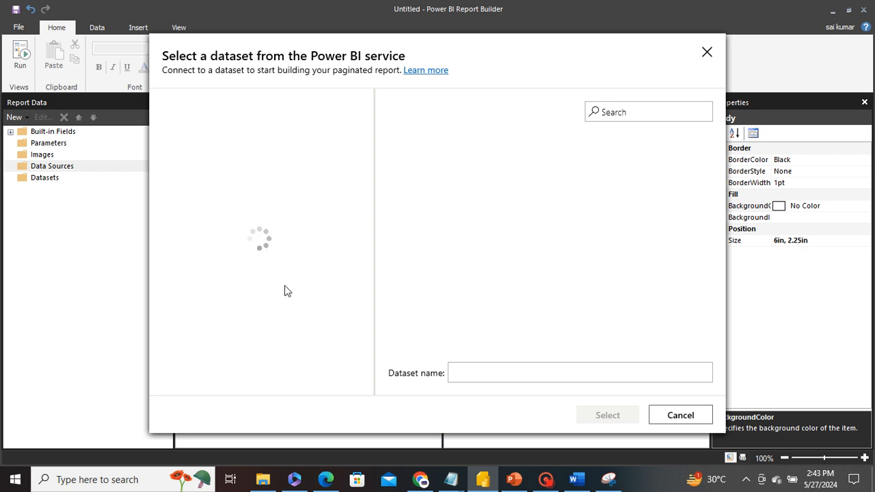
{"action": "left_click", "coordinate": [519, 205]}
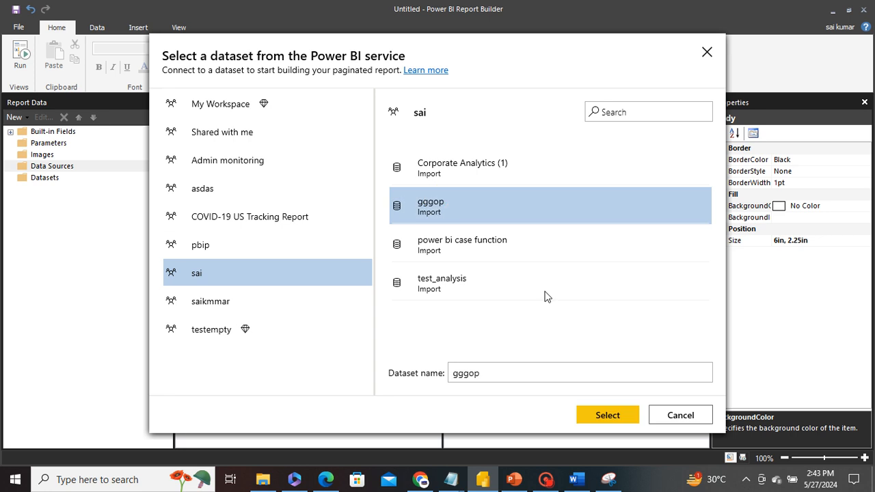
{"action": "left_click", "coordinate": [606, 414]}
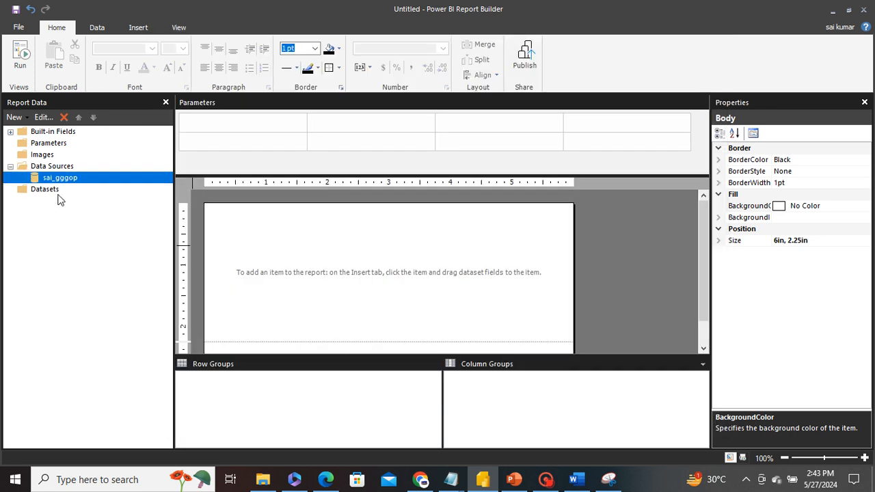
Start a new dataset on the gggop data source and open its Query Designer
{"action": "left_click", "coordinate": [49, 189]}
{"action": "right_click", "coordinate": [60, 187]}
{"action": "left_click", "coordinate": [73, 192]}
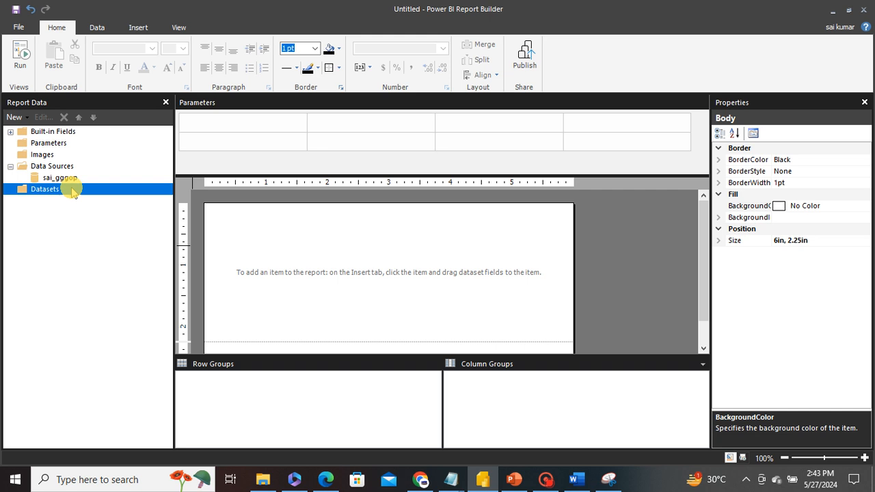
{"action": "left_click", "coordinate": [417, 148]}
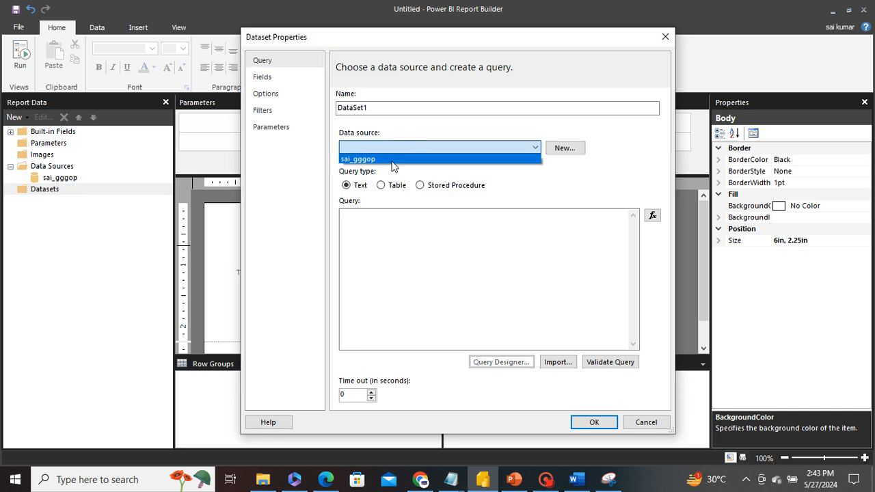
{"action": "left_click", "coordinate": [386, 159]}
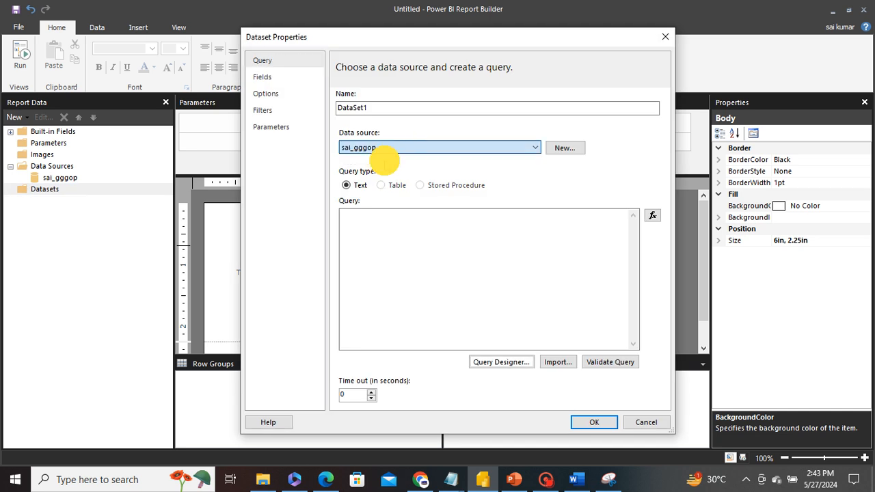
{"action": "left_click", "coordinate": [500, 362]}
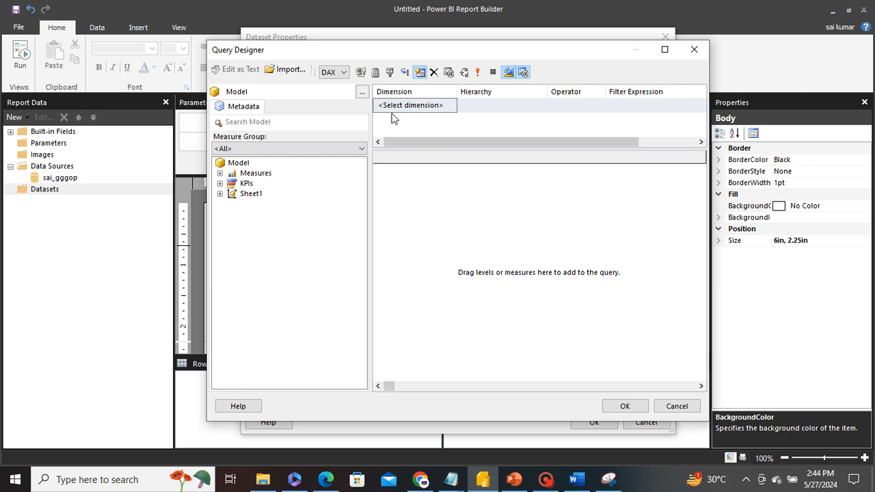
Add the Sheet1 fields date, name 5, name1, name2, name4 and values to the query and execute it
{"action": "left_click", "coordinate": [219, 194]}
{"action": "left_click_drag", "start_coordinate": [259, 204], "coordinate": [437, 222]}
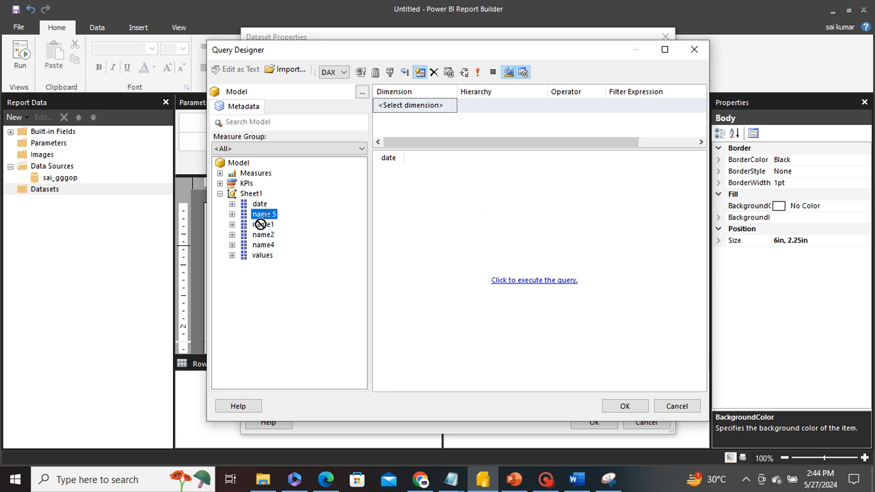
{"action": "left_click_drag", "start_coordinate": [264, 224], "coordinate": [495, 221]}
{"action": "left_click_drag", "start_coordinate": [271, 235], "coordinate": [523, 228]}
{"action": "left_click_drag", "start_coordinate": [262, 245], "coordinate": [491, 244]}
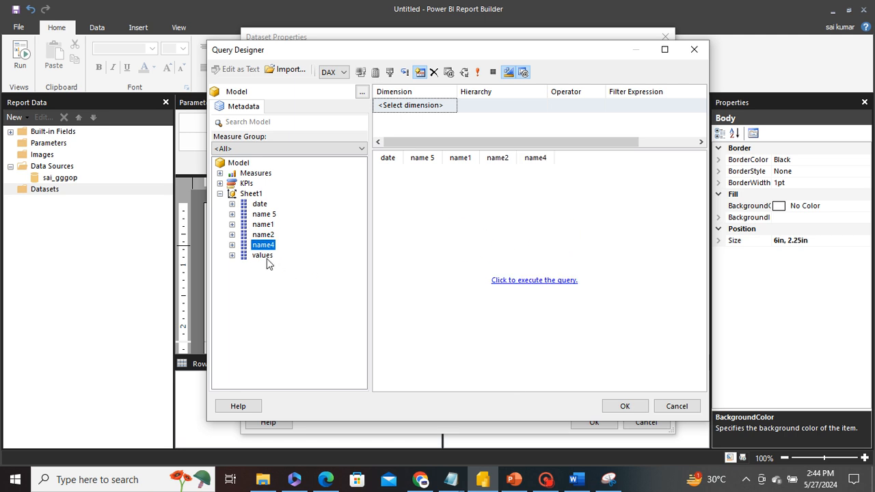
{"action": "left_click_drag", "start_coordinate": [265, 256], "coordinate": [561, 245]}
{"action": "left_click", "coordinate": [534, 280]}
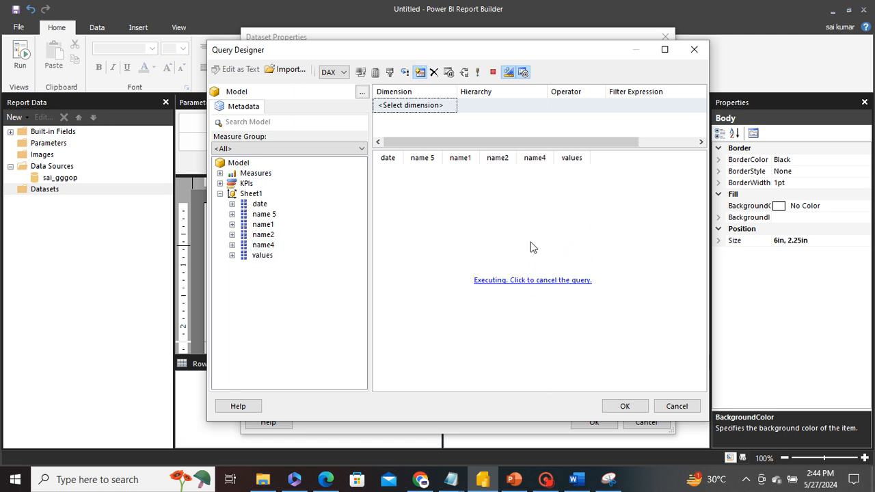
Add a query filter on the Sheet1 dimension using the name4 hierarchy
{"action": "left_click", "coordinate": [449, 109]}
{"action": "left_click", "coordinate": [451, 106]}
{"action": "left_click", "coordinate": [406, 130]}
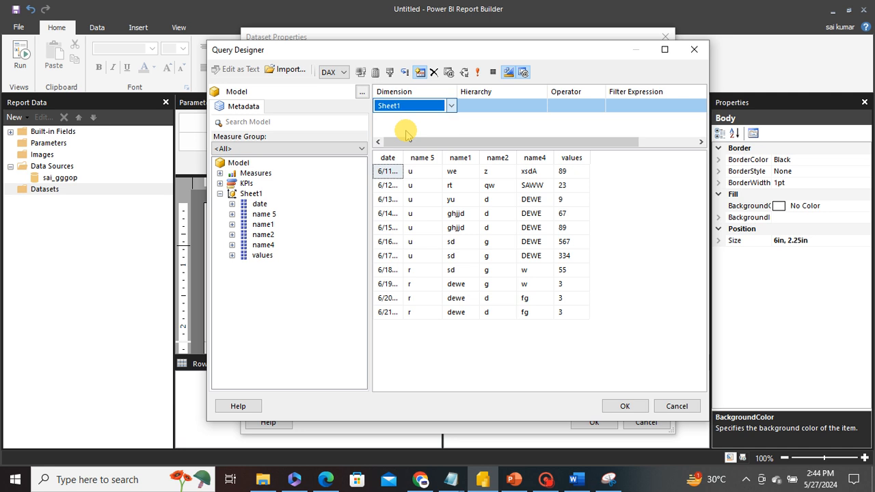
{"action": "left_click", "coordinate": [339, 72]}
{"action": "left_click", "coordinate": [340, 81]}
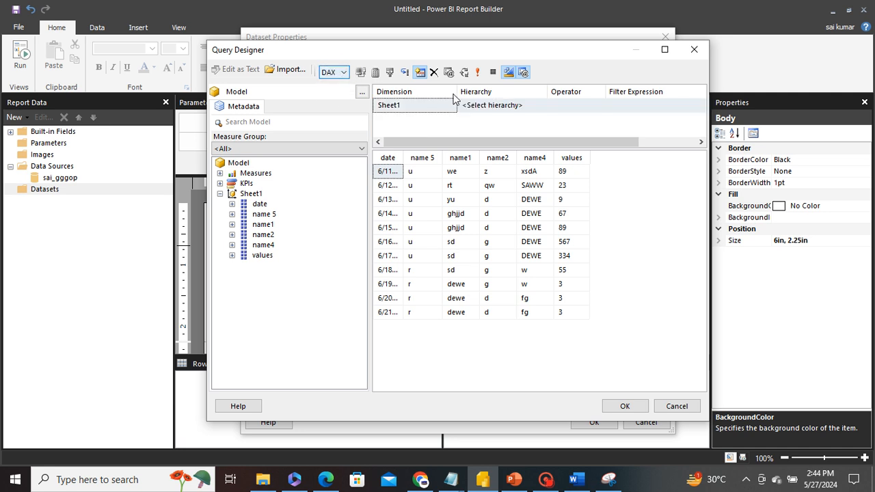
{"action": "left_click", "coordinate": [492, 106]}
{"action": "left_click", "coordinate": [540, 106]}
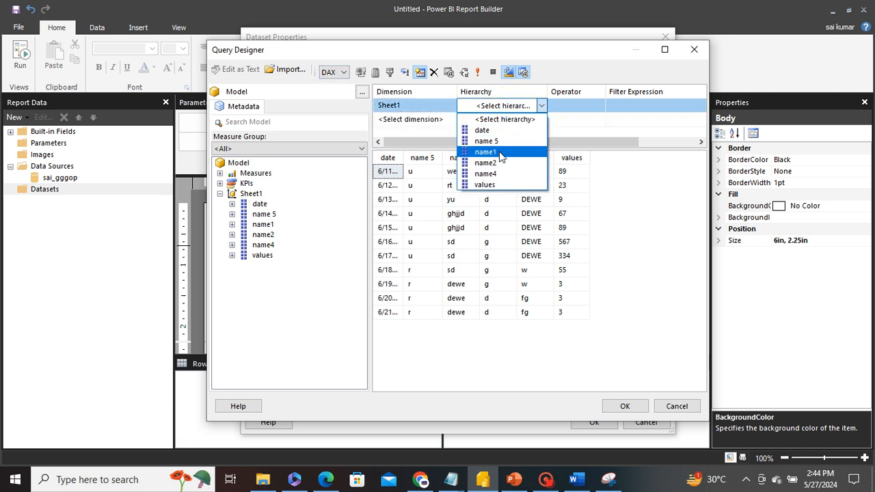
{"action": "left_click", "coordinate": [502, 173]}
Use Equal as the name4 filter's operator and leave its filter expression empty
{"action": "left_click", "coordinate": [581, 108]}
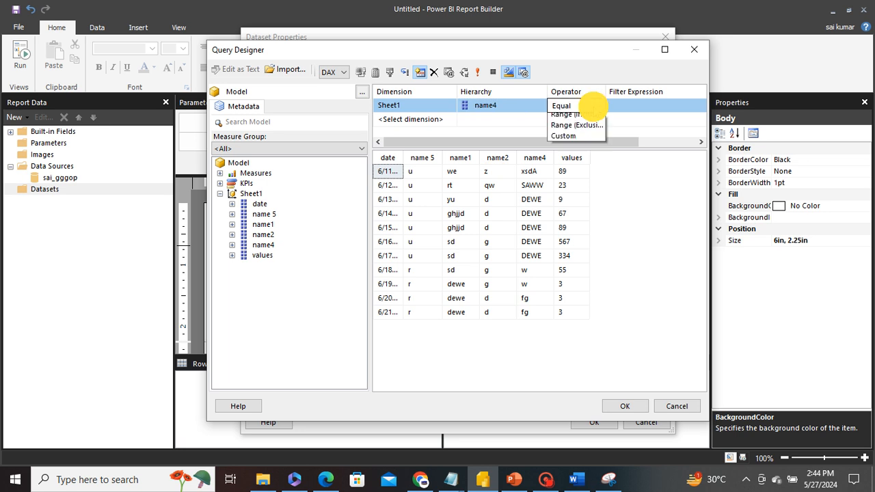
{"action": "left_click", "coordinate": [592, 107]}
{"action": "left_click_drag", "start_coordinate": [554, 142], "coordinate": [582, 141]}
{"action": "left_click", "coordinate": [563, 106]}
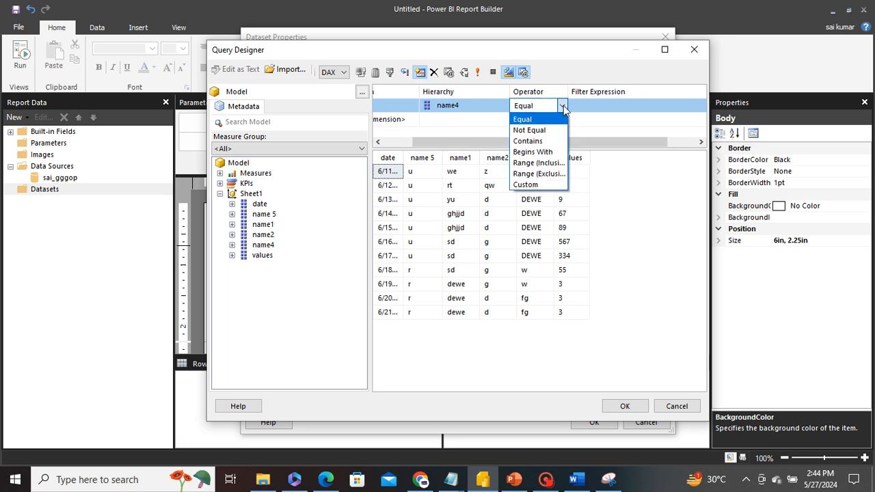
{"action": "left_click", "coordinate": [631, 104]}
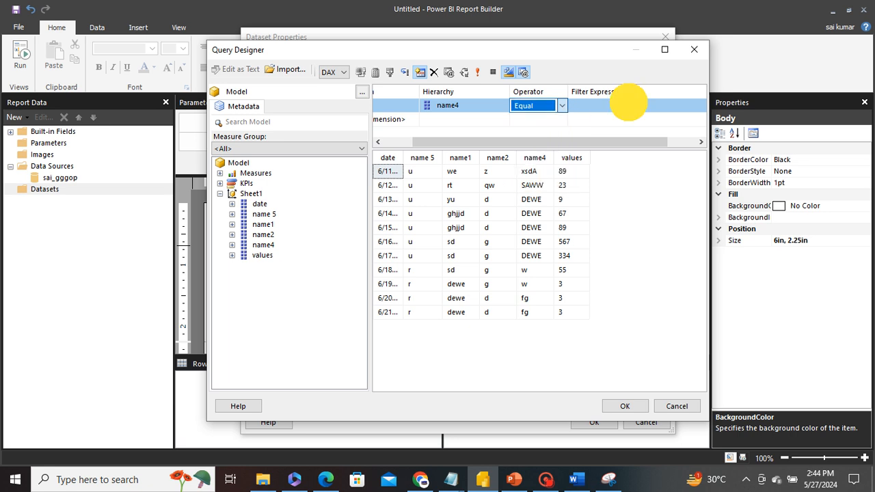
{"action": "left_click", "coordinate": [631, 103]}
{"action": "left_click_drag", "start_coordinate": [617, 141], "coordinate": [646, 140]}
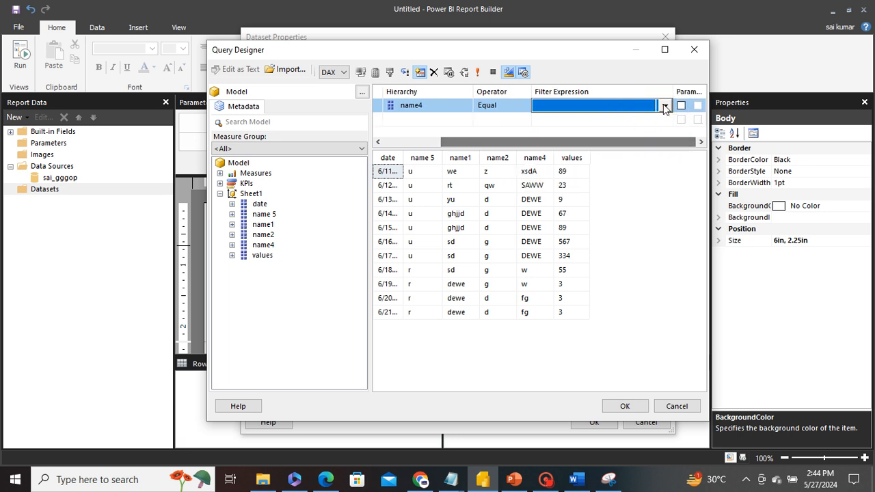
Make the name4 filter a query parameter and accept the executed query
{"action": "left_click", "coordinate": [681, 106]}
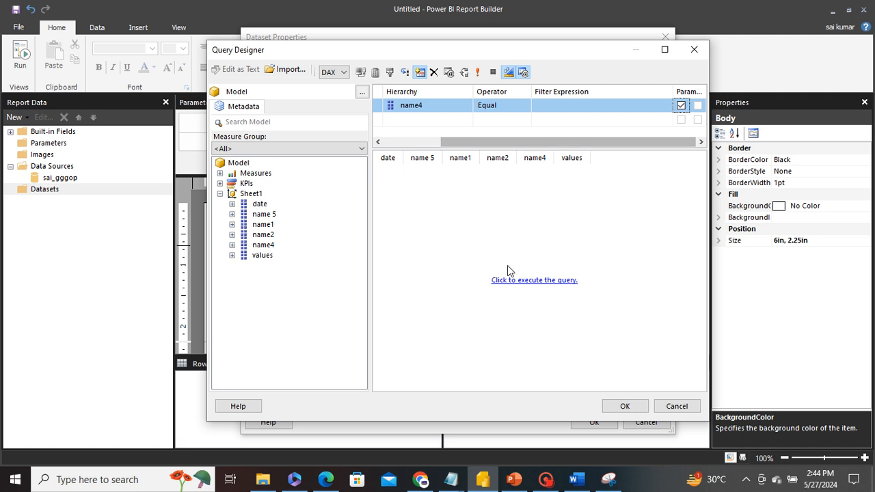
{"action": "left_click", "coordinate": [519, 280]}
{"action": "left_click", "coordinate": [687, 92]}
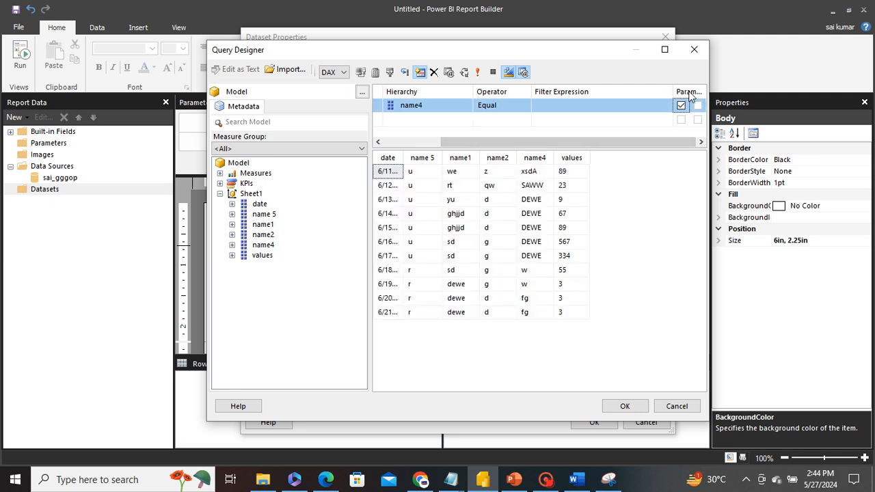
{"action": "left_click", "coordinate": [688, 92]}
{"action": "left_click_drag", "start_coordinate": [674, 90], "coordinate": [635, 91]}
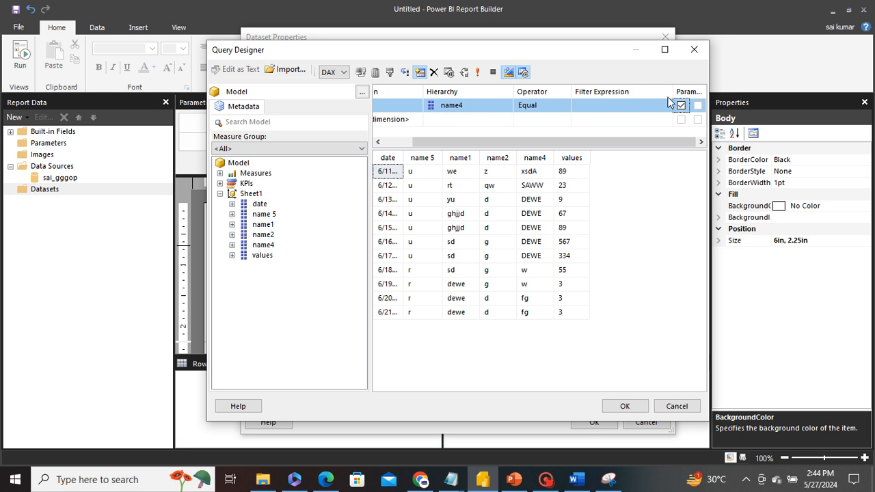
{"action": "left_click", "coordinate": [622, 406]}
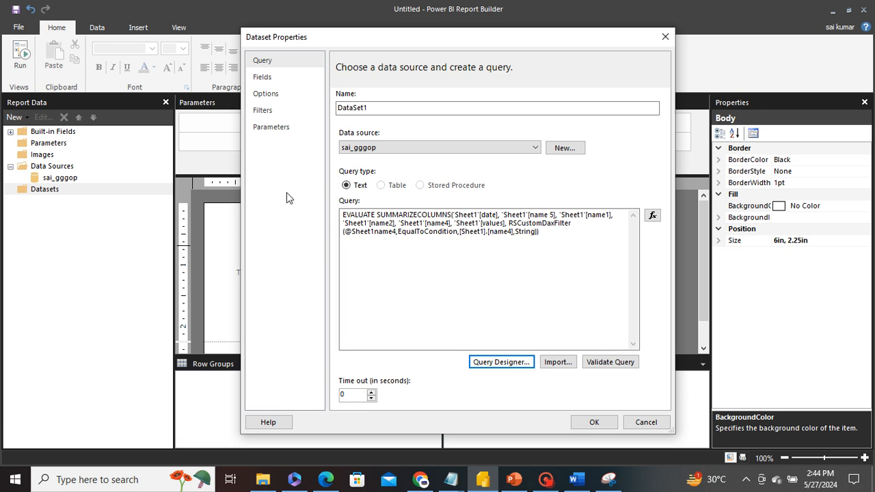
Check the dataset's options, filters and query parameters, and close its properties without saving the dataset
{"action": "left_click", "coordinate": [265, 94]}
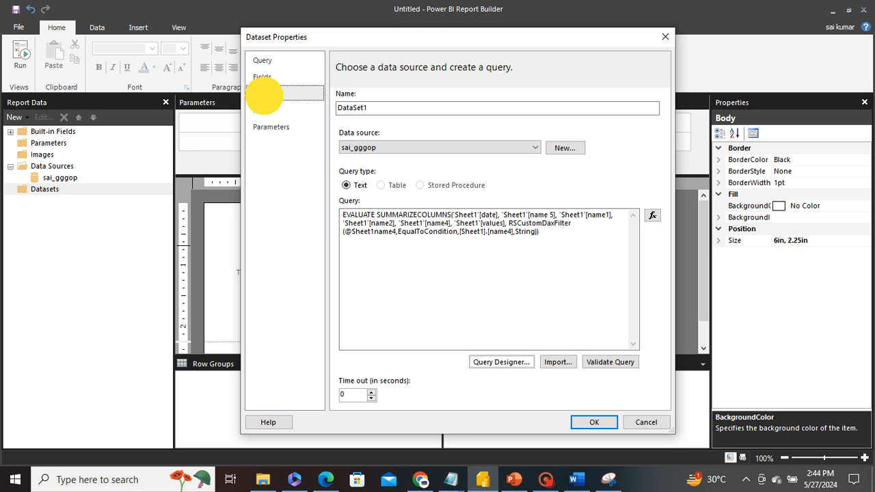
{"action": "left_click", "coordinate": [263, 112]}
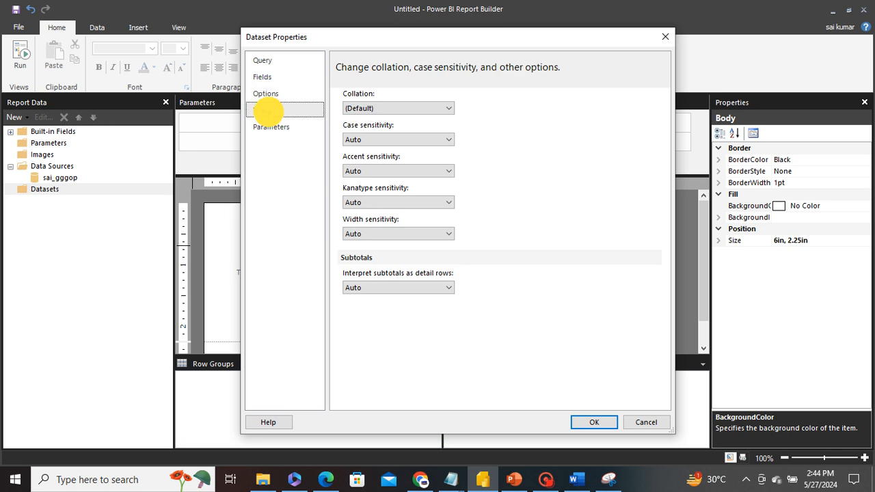
{"action": "left_click", "coordinate": [269, 125]}
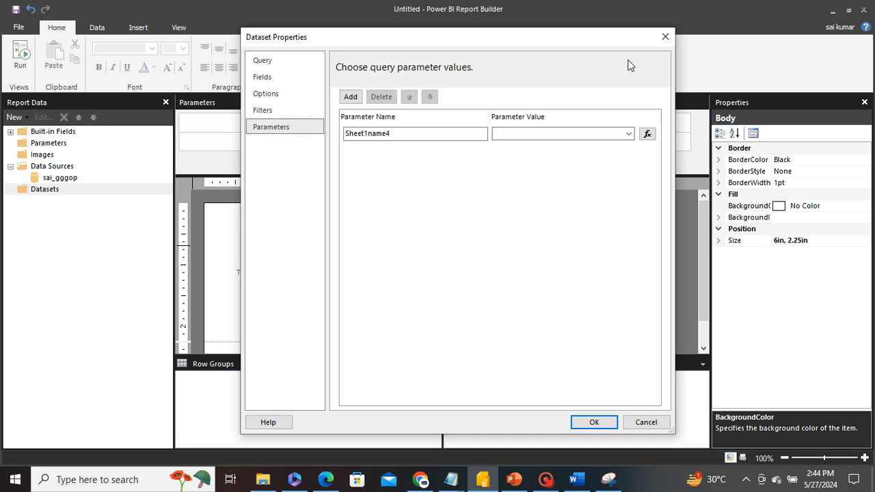
{"action": "left_click", "coordinate": [664, 40]}
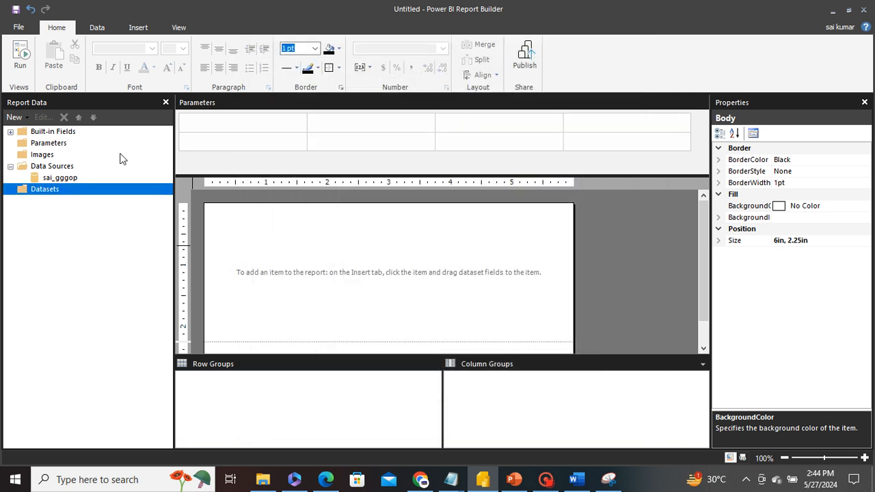
Create another dataset on the gggop data source and open its Query Designer
{"action": "left_click", "coordinate": [60, 186]}
{"action": "right_click", "coordinate": [60, 187]}
{"action": "left_click", "coordinate": [92, 194]}
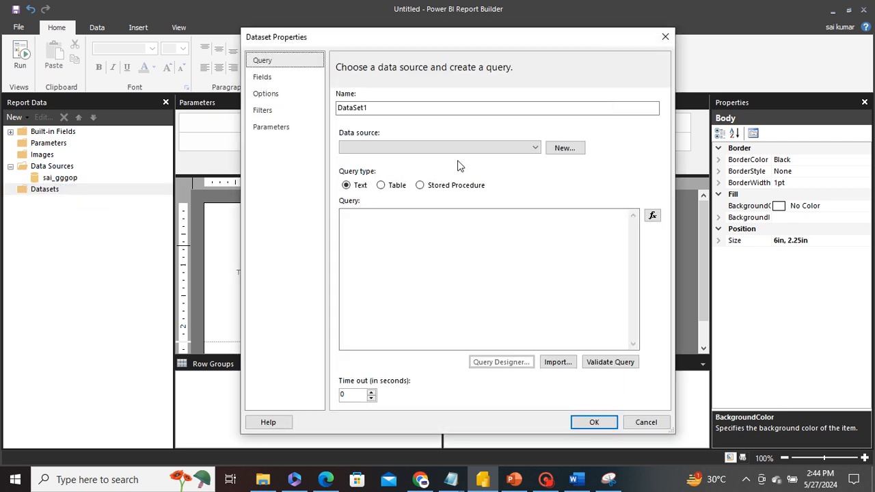
{"action": "left_click", "coordinate": [458, 148]}
{"action": "left_click", "coordinate": [369, 160]}
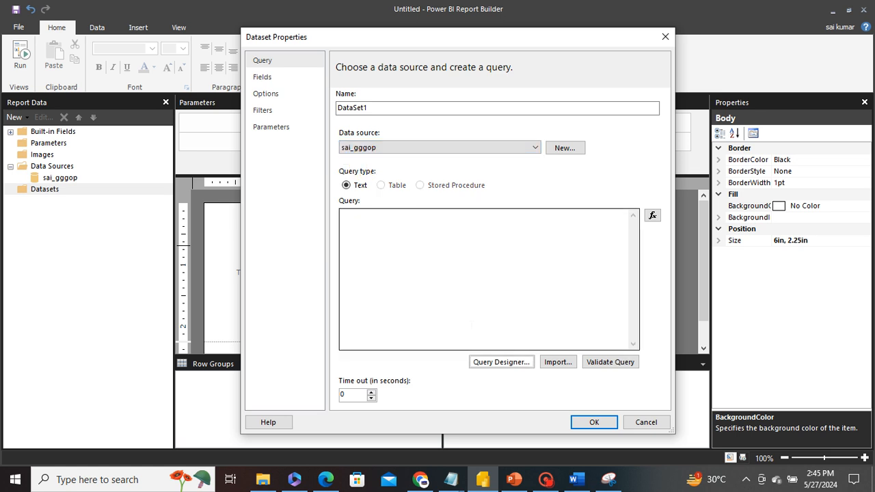
{"action": "left_click", "coordinate": [496, 363]}
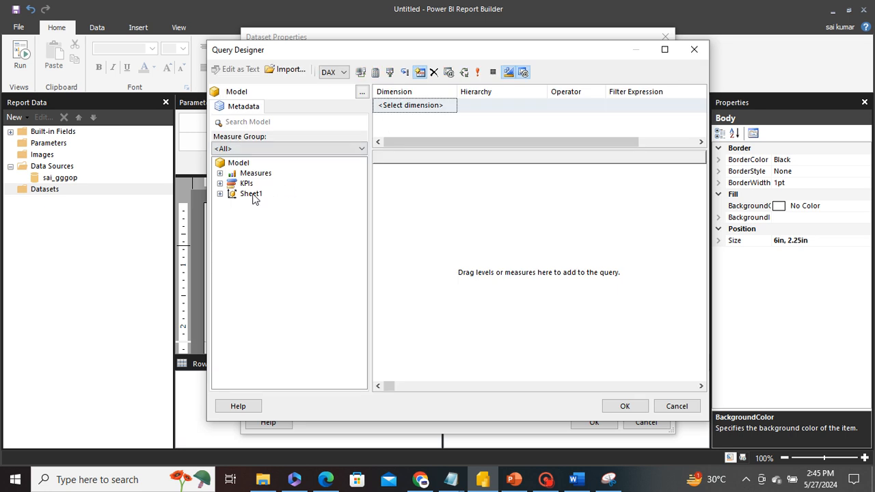
Add the Sheet1 fields date, name 5, name1, name2, name4 and values to the new query and execute it
{"action": "left_click_drag", "start_coordinate": [251, 194], "coordinate": [493, 192]}
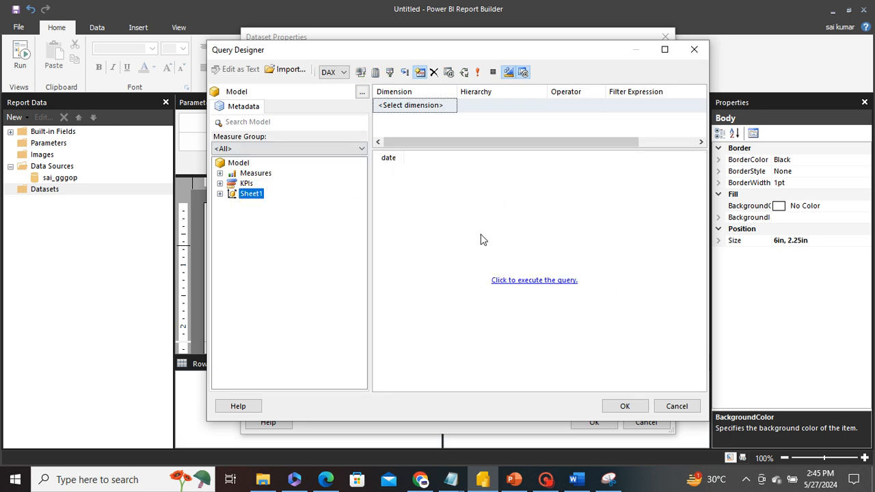
{"action": "left_click", "coordinate": [513, 279]}
{"action": "left_click", "coordinate": [219, 194]}
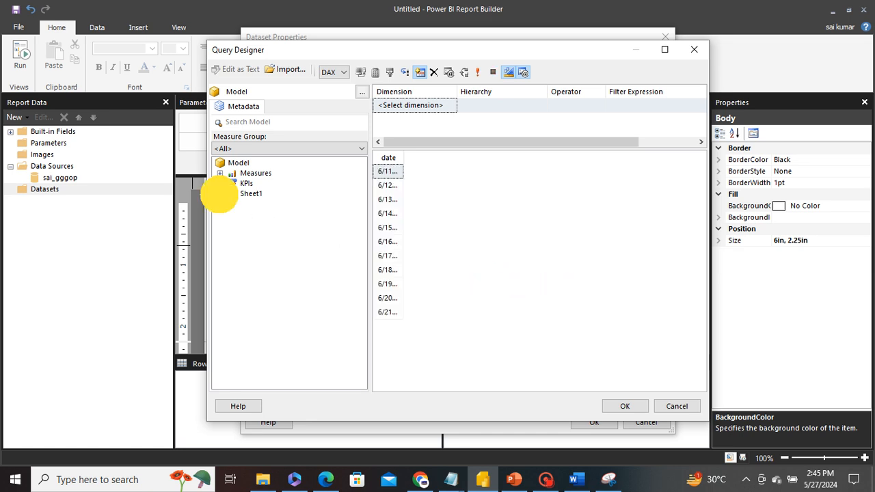
{"action": "left_click_drag", "start_coordinate": [258, 214], "coordinate": [481, 217]}
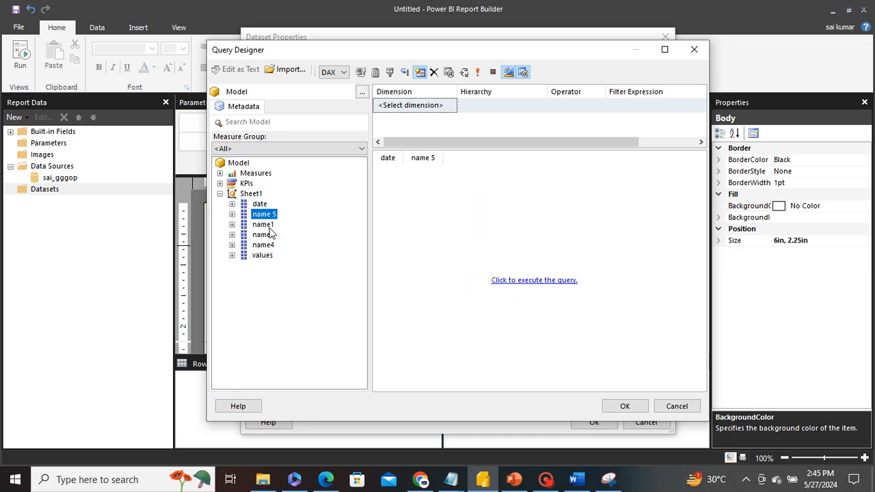
{"action": "left_click_drag", "start_coordinate": [265, 225], "coordinate": [513, 229]}
{"action": "left_click_drag", "start_coordinate": [263, 245], "coordinate": [578, 229]}
{"action": "left_click", "coordinate": [529, 280]}
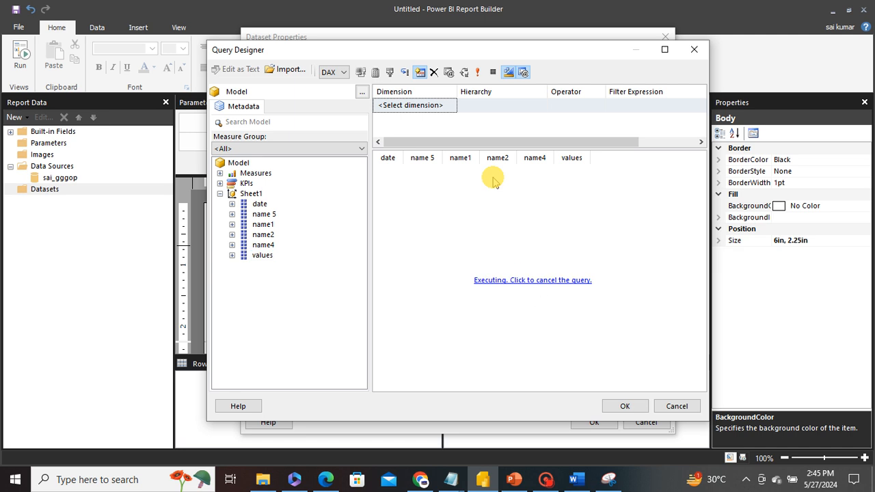
Add a query filter on the Sheet1 dimension with the name4 hierarchy and the Equal operator
{"action": "left_click", "coordinate": [435, 103]}
{"action": "left_click", "coordinate": [451, 105]}
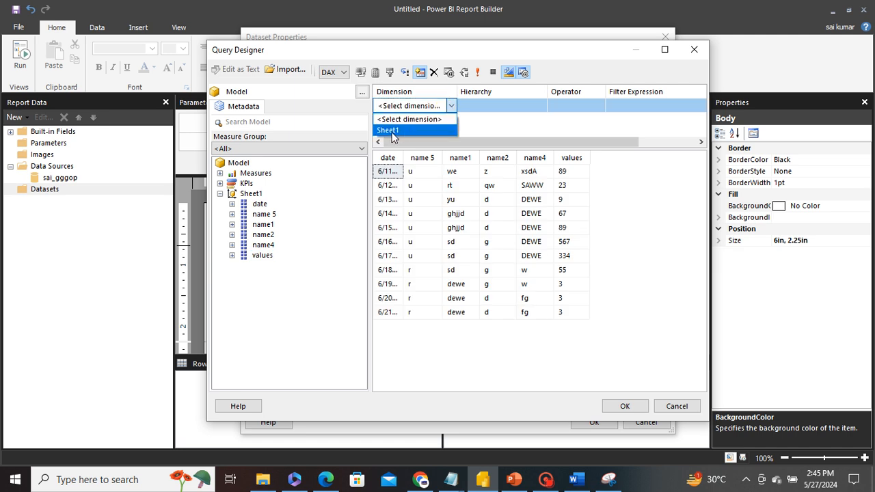
{"action": "left_click", "coordinate": [403, 131]}
{"action": "left_click", "coordinate": [517, 106]}
{"action": "left_click", "coordinate": [541, 105]}
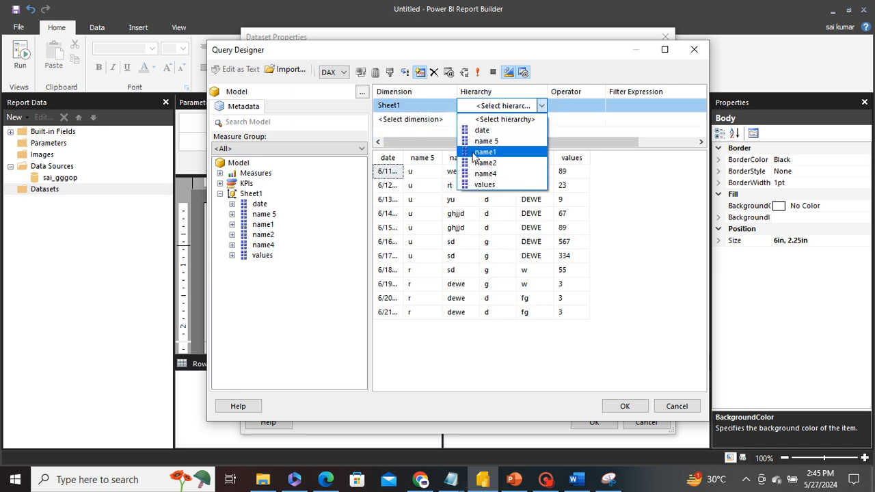
{"action": "left_click", "coordinate": [484, 175]}
{"action": "left_click", "coordinate": [580, 109]}
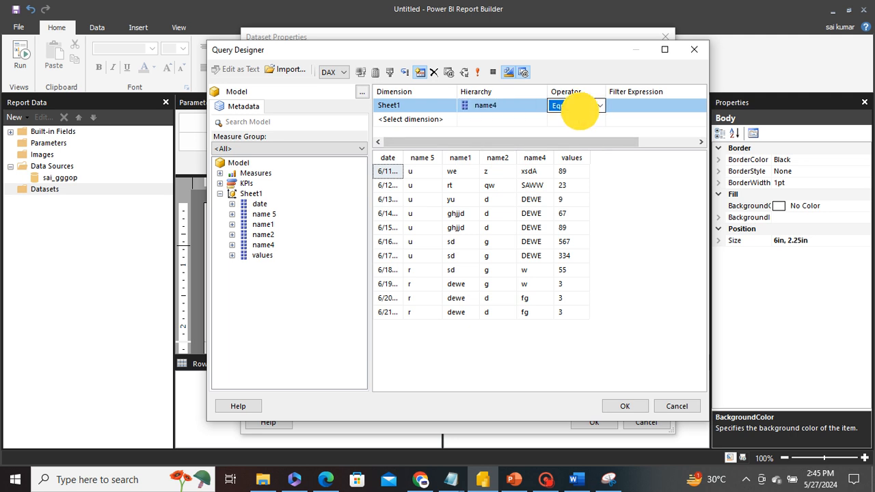
{"action": "left_click", "coordinate": [580, 109]}
{"action": "left_click", "coordinate": [577, 119]}
Turn the name4 filter into a parameter, execute the query, and save it as DataSet1
{"action": "left_click_drag", "start_coordinate": [625, 141], "coordinate": [686, 106]}
{"action": "left_click", "coordinate": [681, 106]}
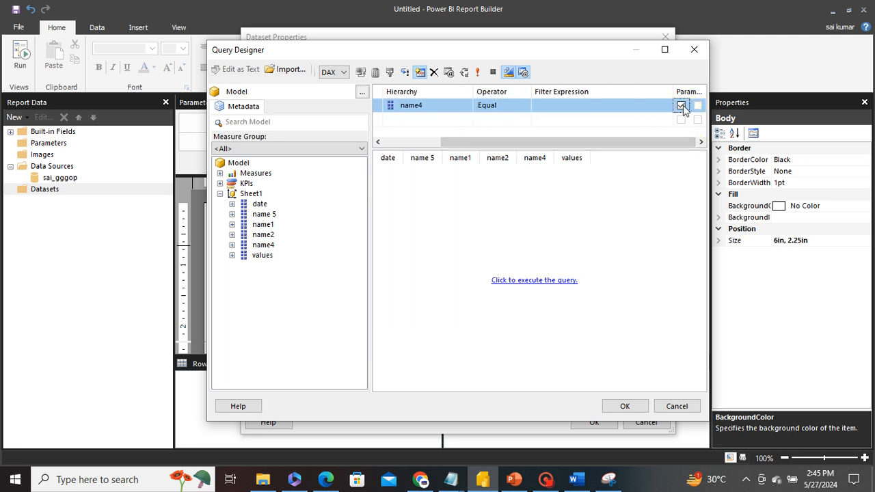
{"action": "left_click", "coordinate": [534, 281]}
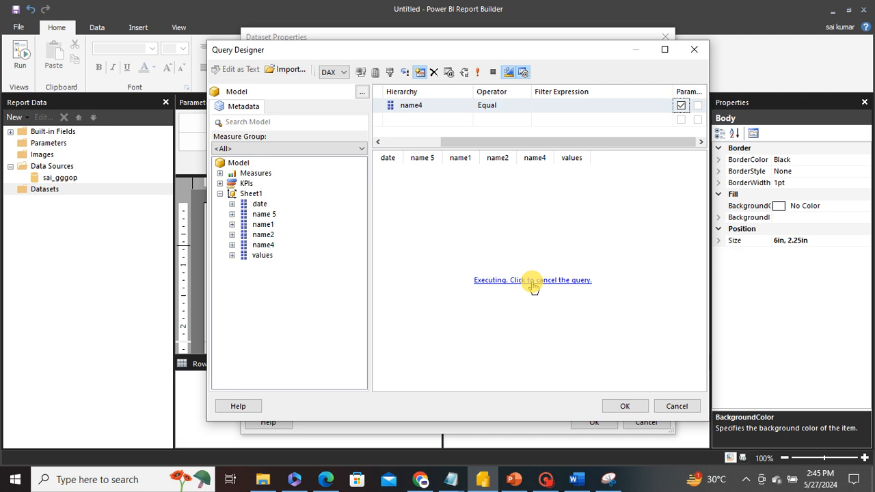
{"action": "left_click", "coordinate": [623, 406]}
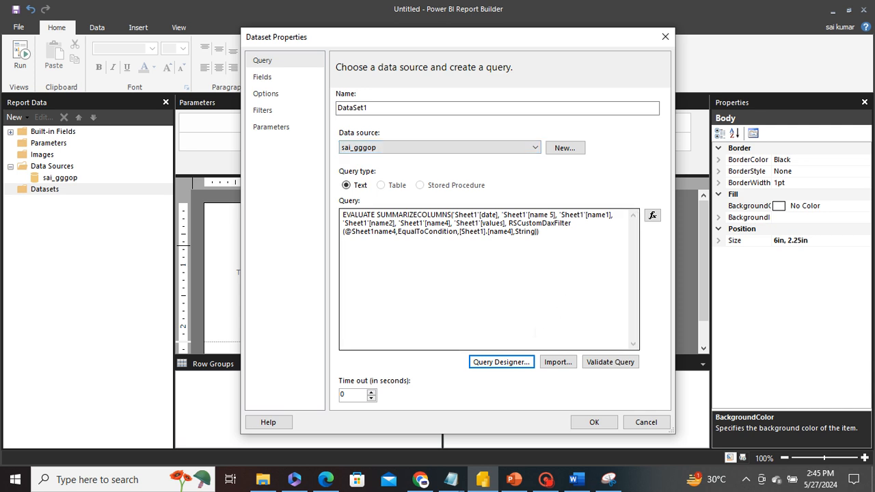
{"action": "left_click", "coordinate": [592, 422]}
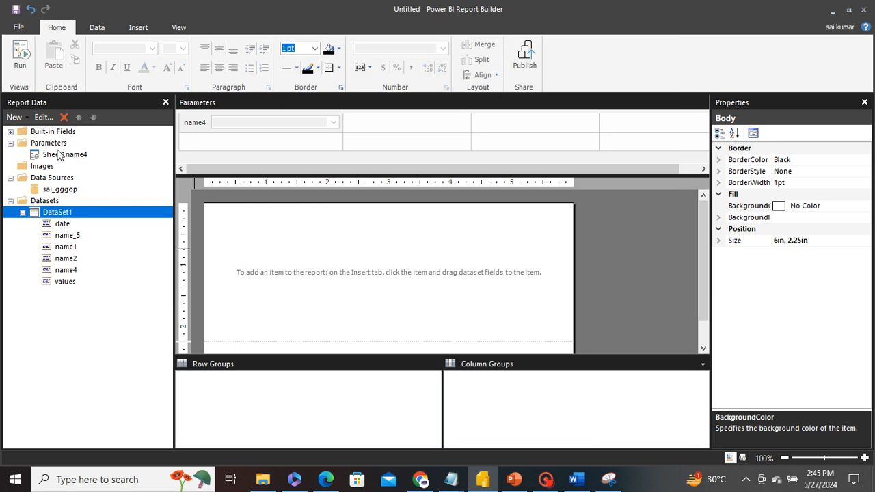
Examine the Sheet1name4 parameter mapping and the filters in DataSet1's properties, and close them without changes
{"action": "left_click", "coordinate": [58, 155]}
{"action": "double_click", "coordinate": [55, 211]}
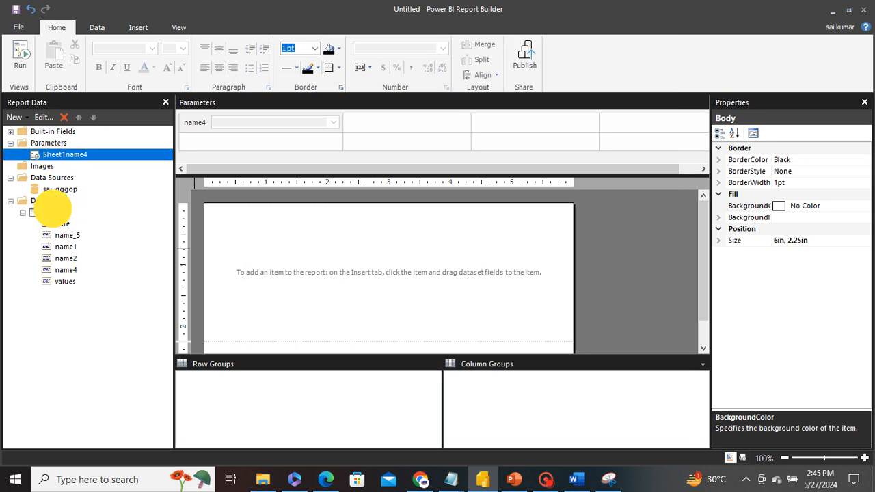
{"action": "double_click", "coordinate": [54, 212]}
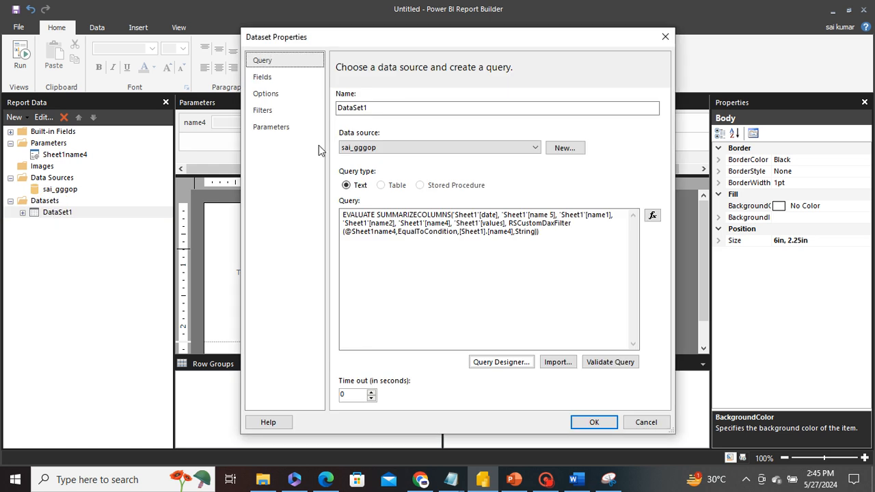
{"action": "left_click", "coordinate": [271, 127]}
{"action": "left_click", "coordinate": [567, 132]}
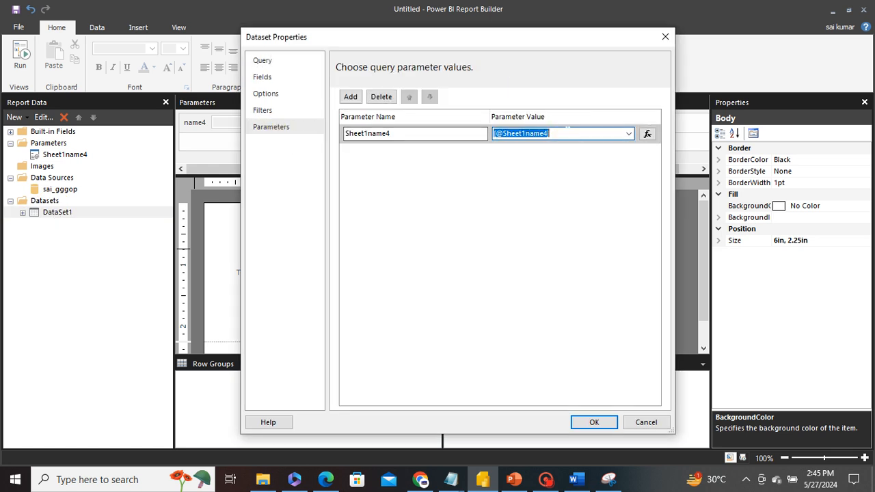
{"action": "left_click", "coordinate": [263, 110]}
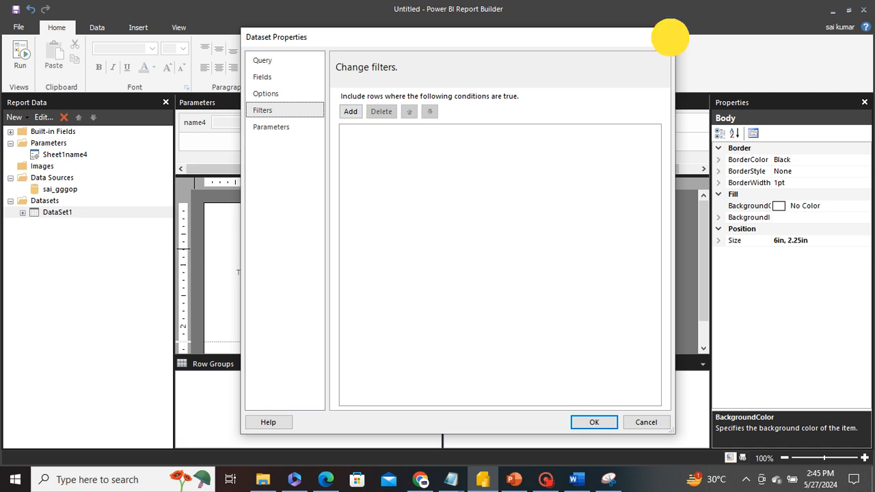
{"action": "left_click", "coordinate": [669, 37]}
Run the report with name4 set to SAWW, and return to the design view
{"action": "left_click", "coordinate": [20, 54]}
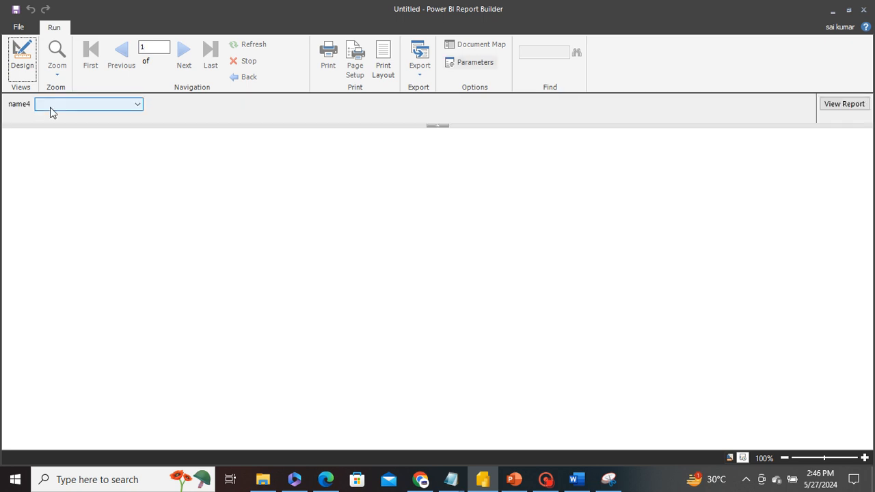
{"action": "left_click", "coordinate": [54, 107]}
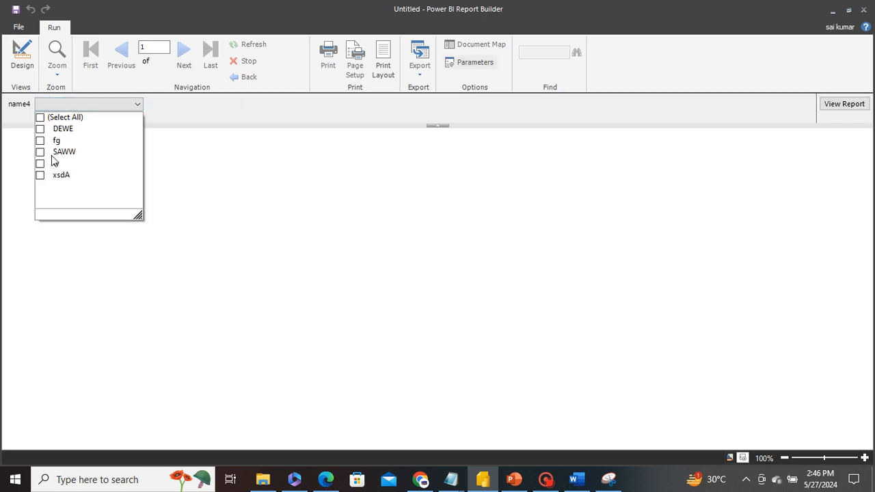
{"action": "left_click", "coordinate": [53, 153]}
{"action": "left_click", "coordinate": [835, 103]}
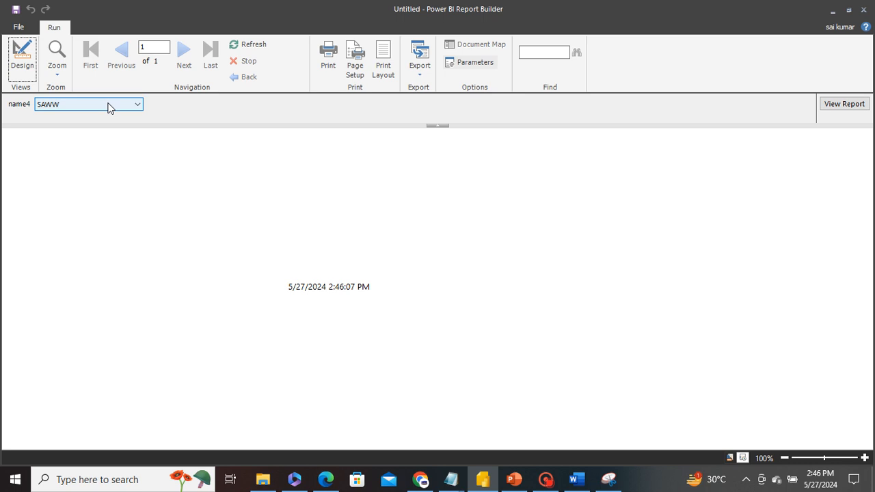
{"action": "left_click", "coordinate": [19, 65]}
Insert a table in the report body and fill its three columns with the DataSet1 fields name_5, name4 and values
{"action": "right_click", "coordinate": [249, 215]}
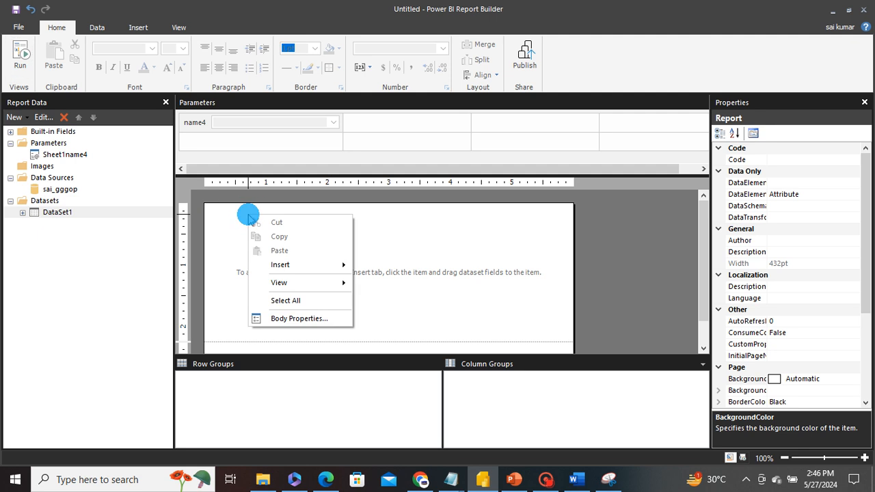
{"action": "left_click", "coordinate": [299, 265]}
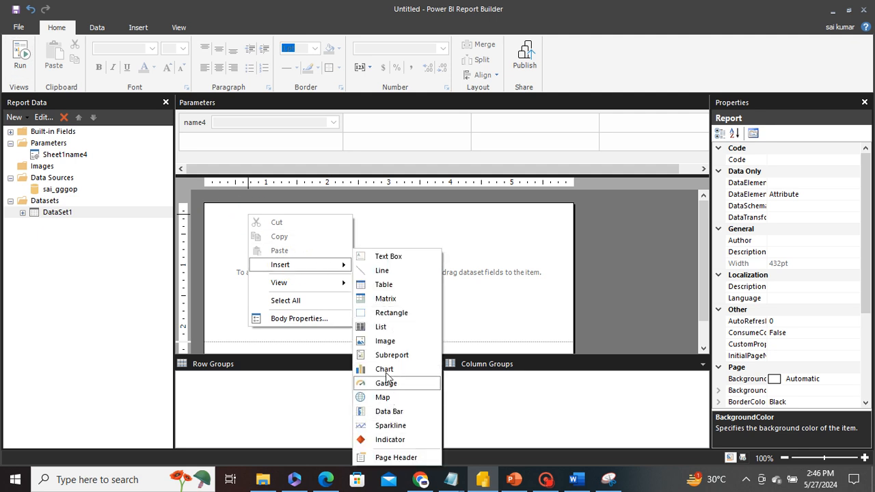
{"action": "left_click", "coordinate": [373, 284]}
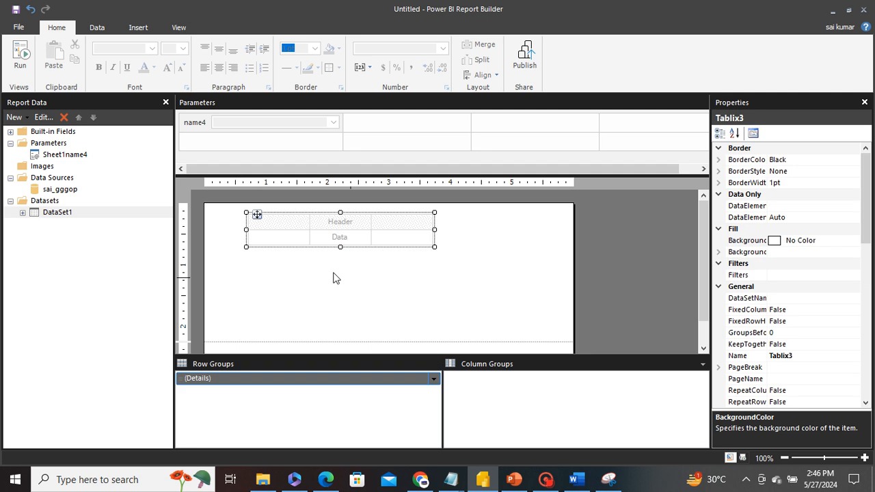
{"action": "left_click", "coordinate": [23, 214]}
{"action": "left_click_drag", "start_coordinate": [67, 235], "coordinate": [269, 236]}
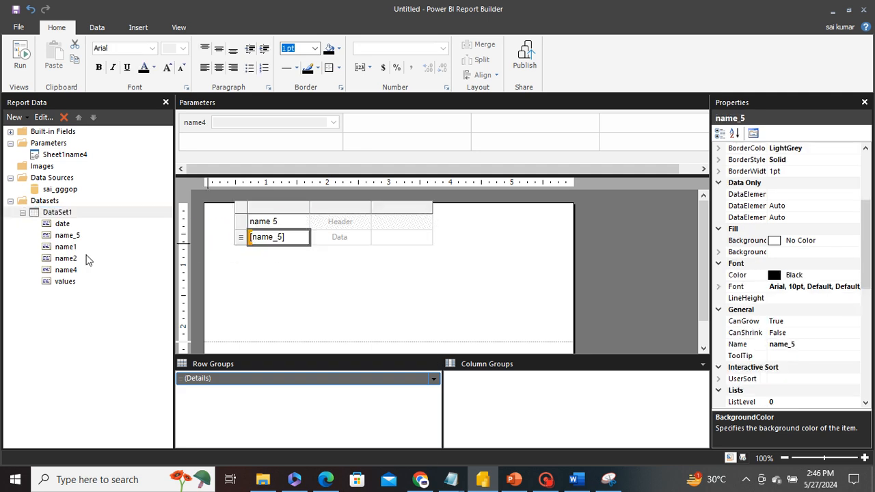
{"action": "left_click_drag", "start_coordinate": [65, 270], "coordinate": [340, 237]}
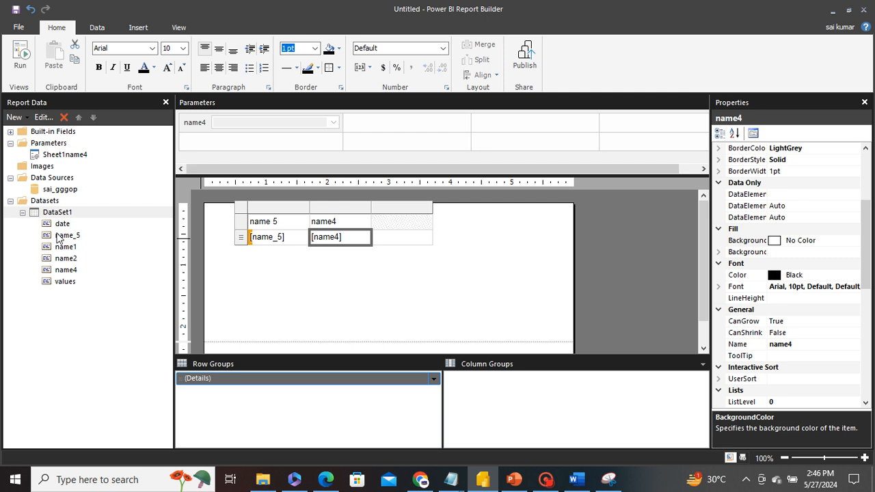
{"action": "left_click_drag", "start_coordinate": [65, 281], "coordinate": [386, 236]}
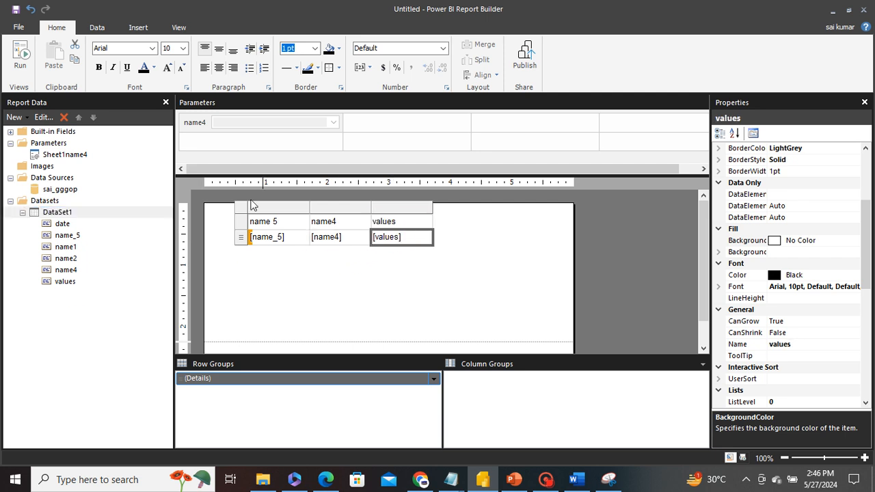
Run the report containing the new table with SAWW selected for the name4 parameter
{"action": "left_click", "coordinate": [19, 56]}
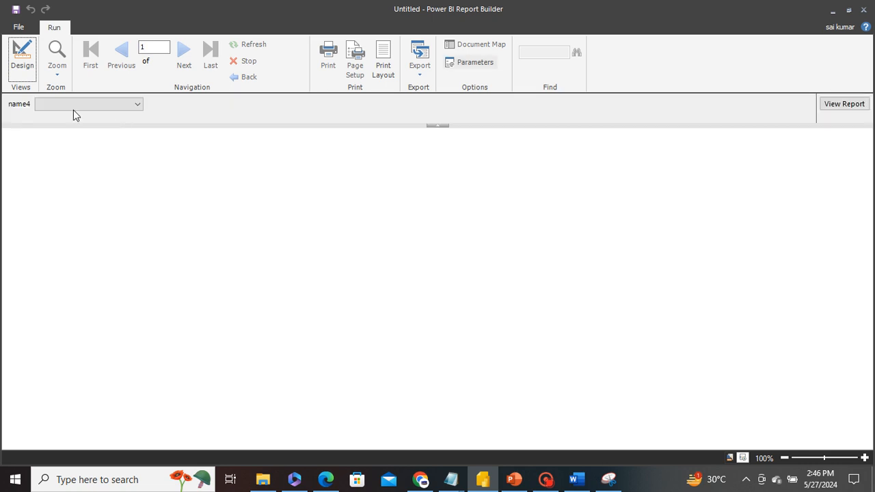
{"action": "left_click", "coordinate": [73, 107]}
{"action": "left_click", "coordinate": [62, 154]}
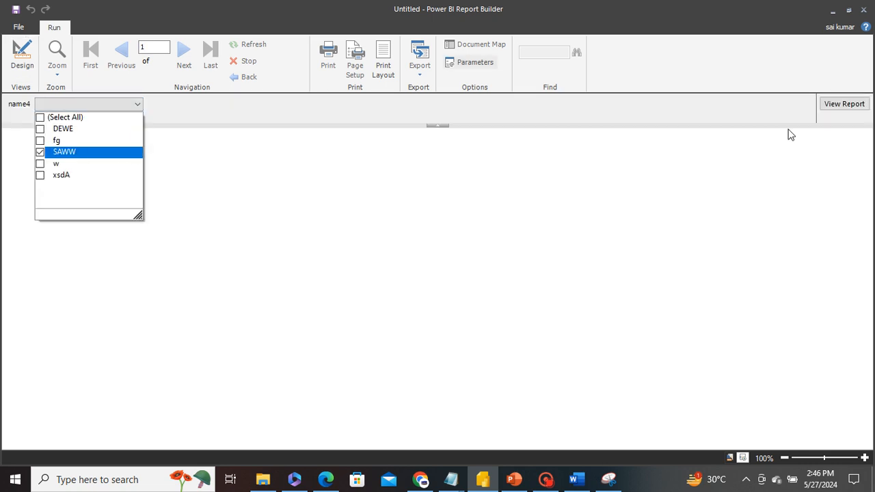
{"action": "left_click", "coordinate": [839, 104]}
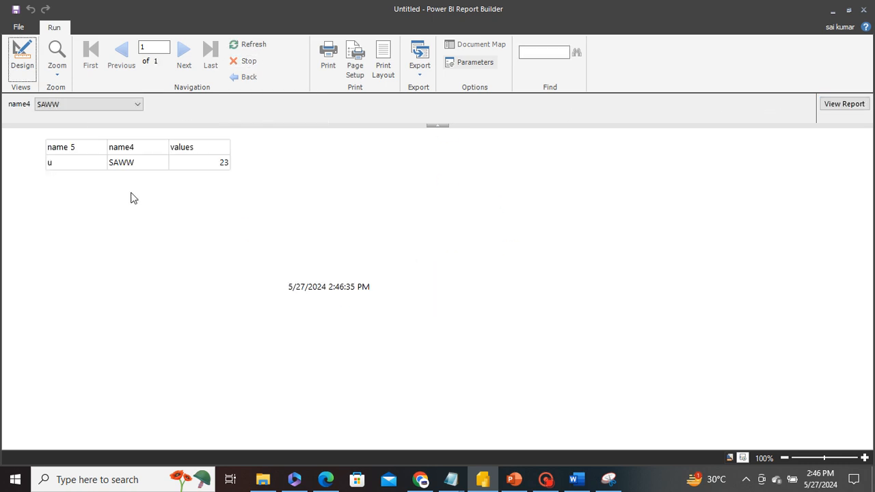
Add xsdA to the name4 selection, view the report again, and return to the design view
{"action": "left_click", "coordinate": [137, 104]}
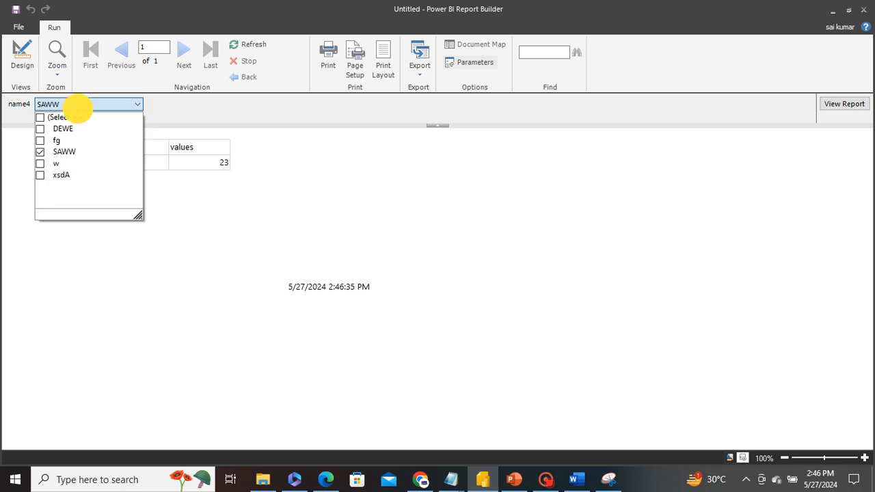
{"action": "left_click", "coordinate": [62, 175]}
{"action": "left_click", "coordinate": [537, 155]}
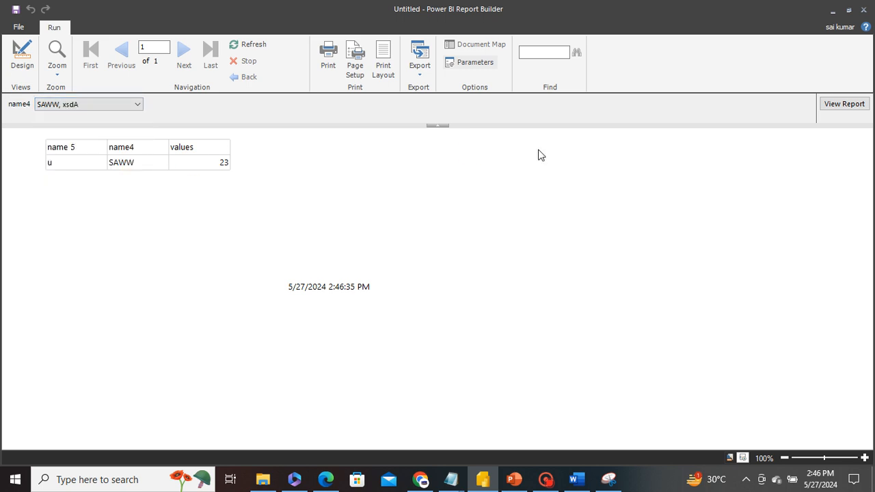
{"action": "left_click", "coordinate": [825, 109]}
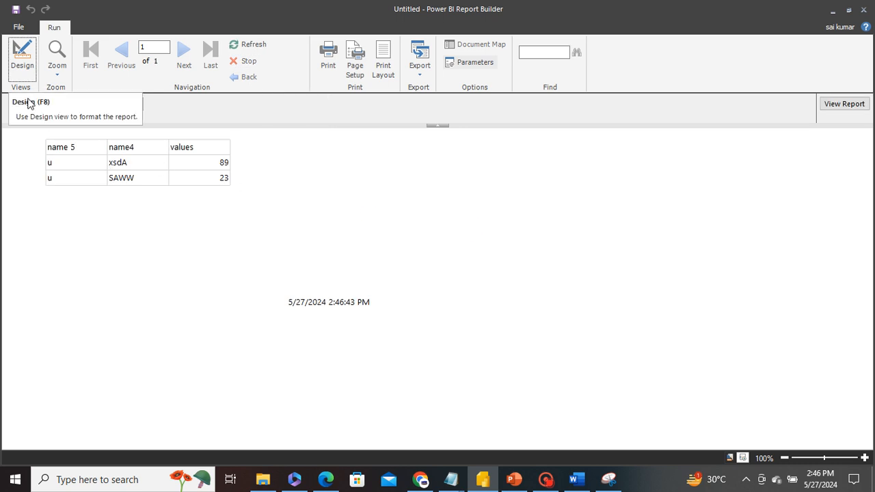
{"action": "left_click", "coordinate": [22, 55]}
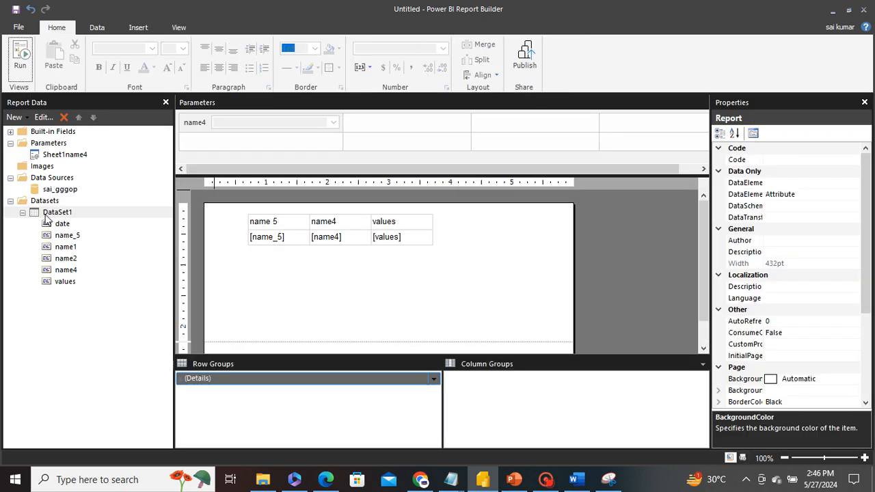
Open DataSet1's query in the Query Designer and add a second Sheet1 filter on the name1 hierarchy
{"action": "double_click", "coordinate": [44, 202]}
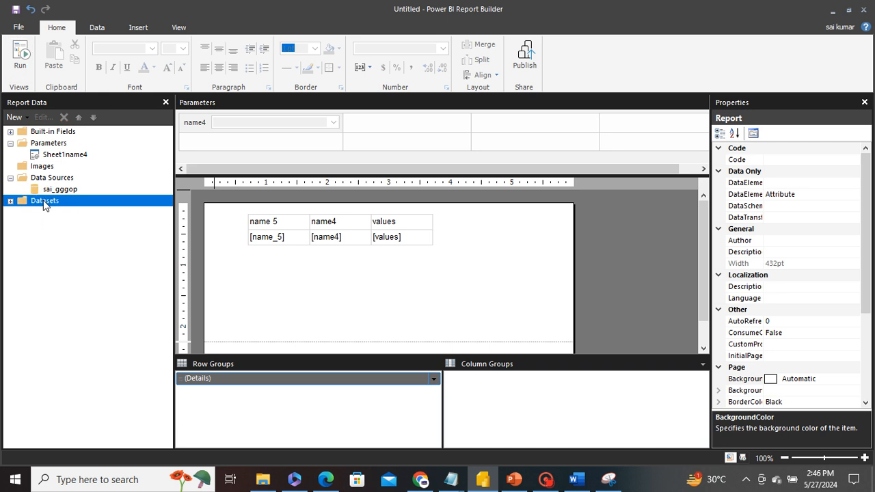
{"action": "double_click", "coordinate": [43, 202]}
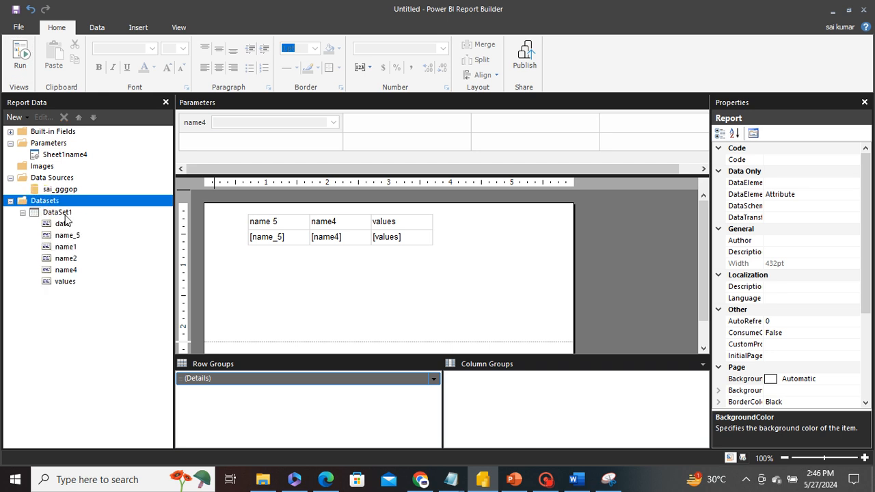
{"action": "double_click", "coordinate": [62, 214]}
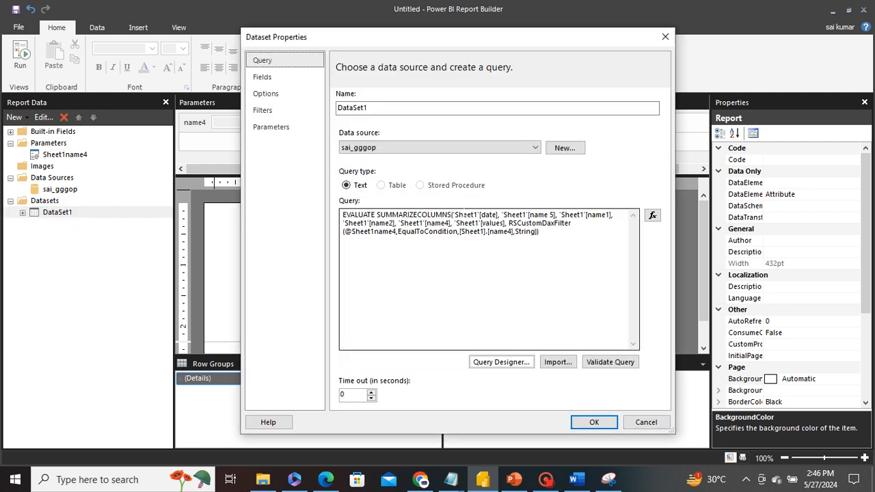
{"action": "left_click", "coordinate": [502, 361]}
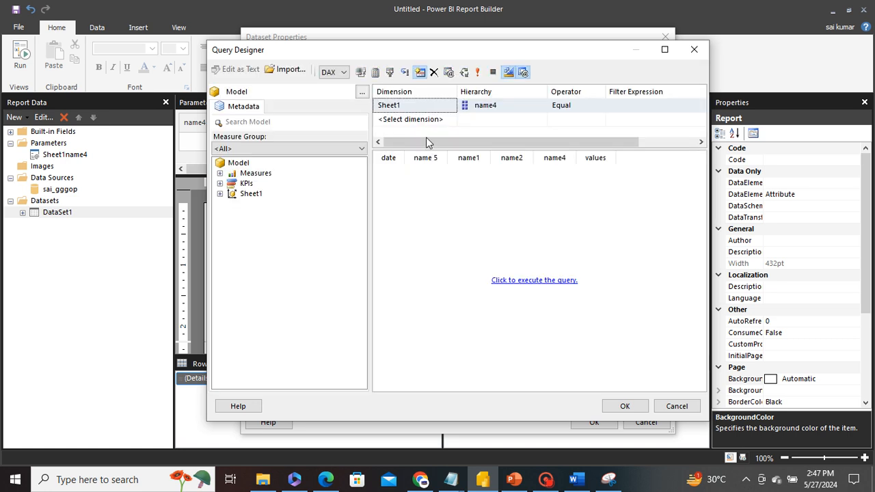
{"action": "left_click", "coordinate": [406, 119]}
{"action": "left_click", "coordinate": [451, 120]}
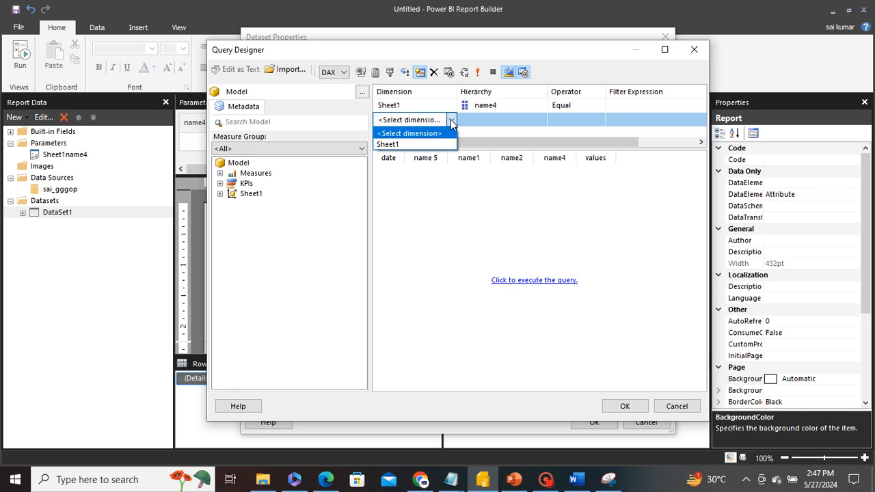
{"action": "left_click", "coordinate": [402, 144]}
{"action": "left_click", "coordinate": [498, 120]}
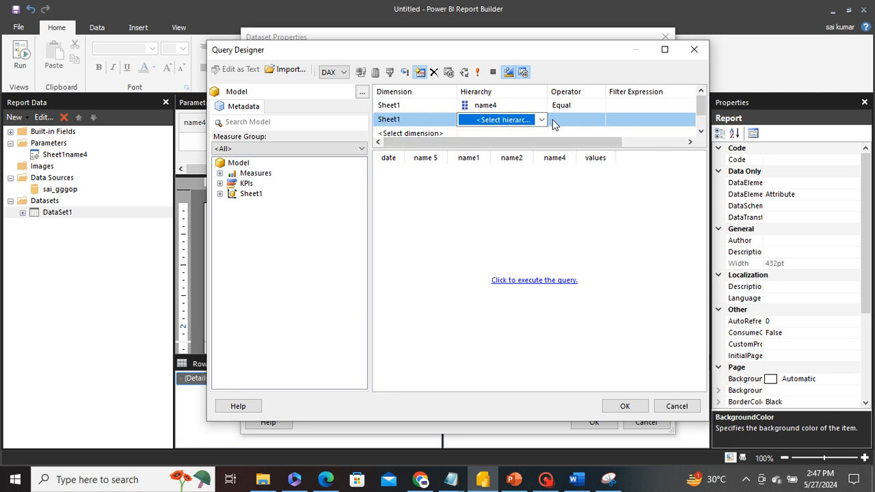
{"action": "left_click", "coordinate": [540, 119]}
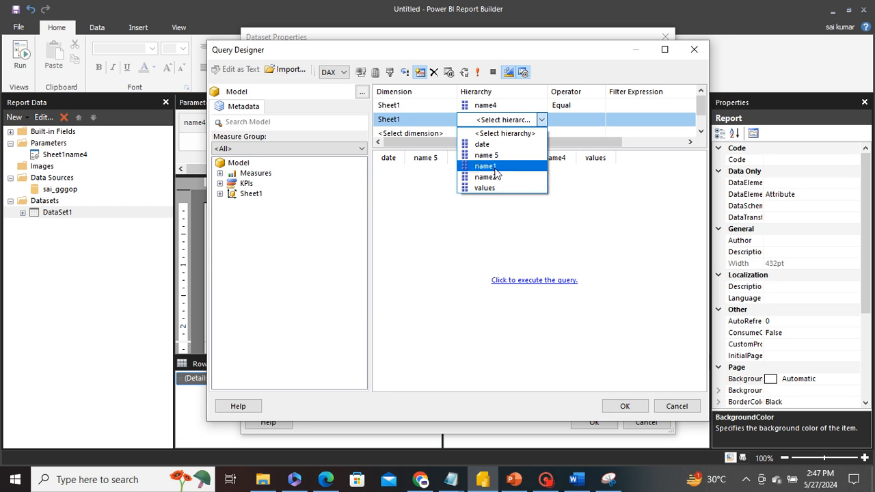
{"action": "left_click", "coordinate": [490, 166]}
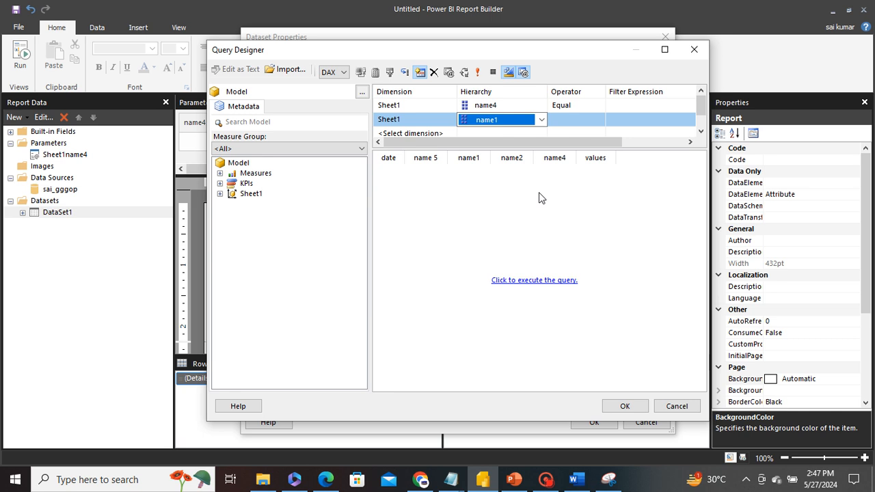
{"action": "left_click", "coordinate": [531, 163]}
Turn the name1 filter into a parameter, execute the query, and save the changes to DataSet1
{"action": "left_click_drag", "start_coordinate": [515, 141], "coordinate": [615, 143]}
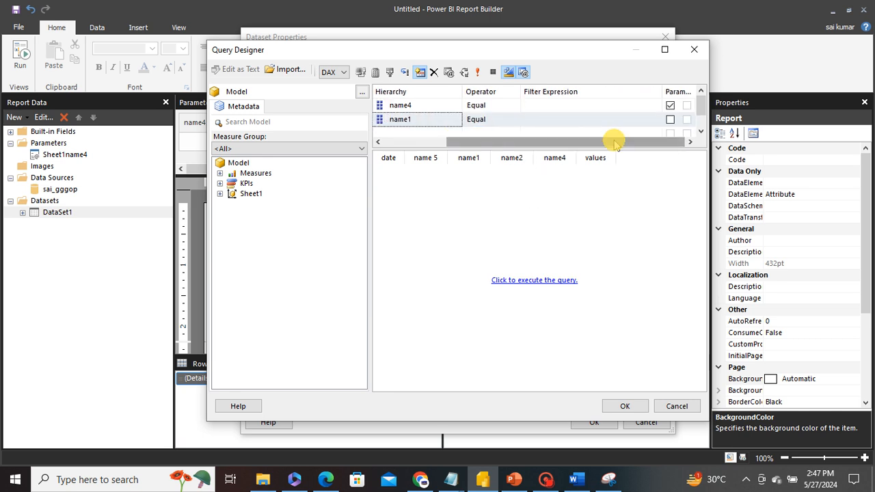
{"action": "left_click", "coordinate": [670, 119]}
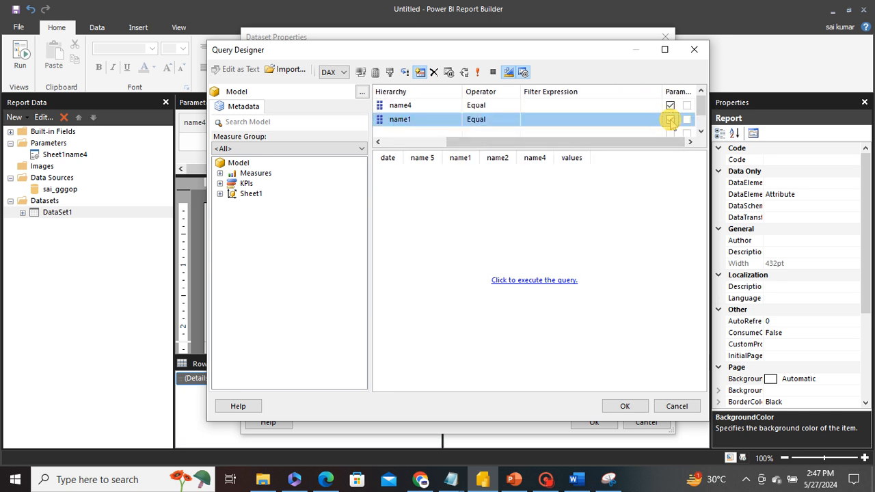
{"action": "left_click", "coordinate": [518, 281]}
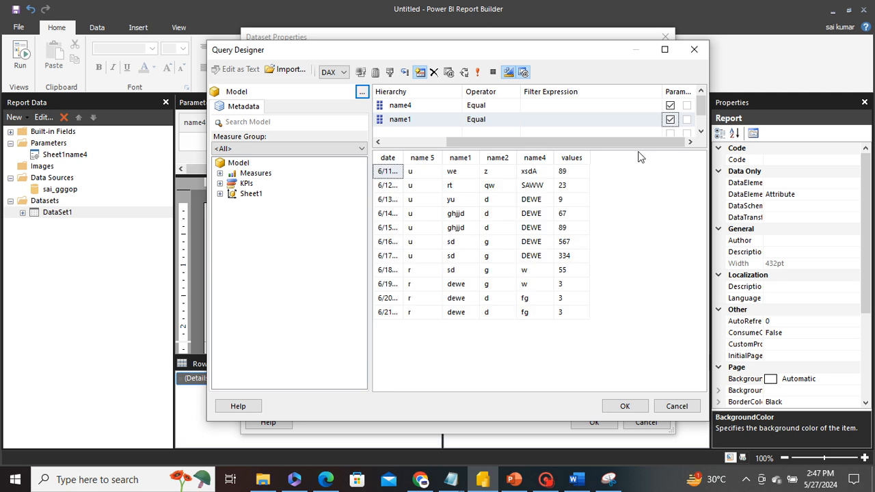
{"action": "left_click", "coordinate": [624, 406]}
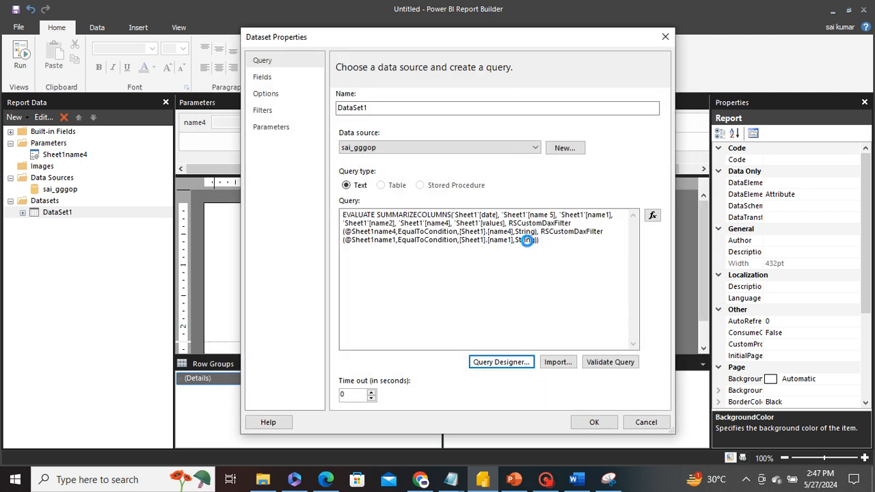
{"action": "left_click", "coordinate": [594, 421]}
{"action": "left_click", "coordinate": [58, 164]}
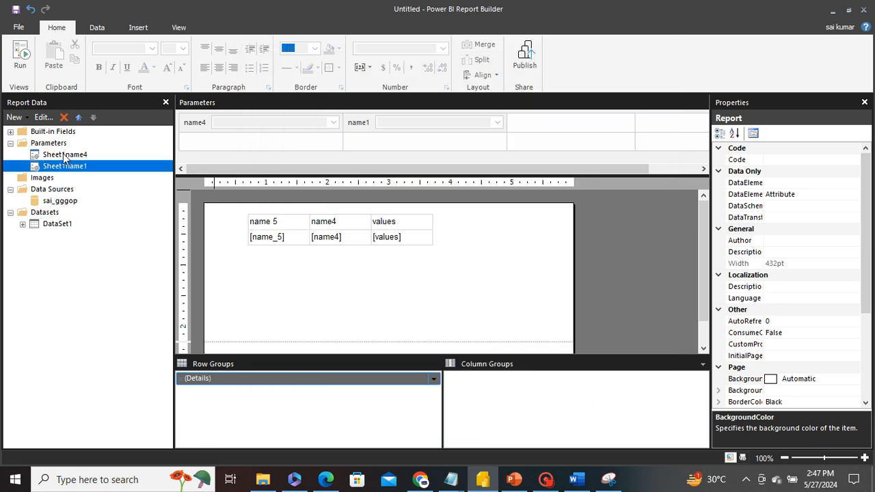
{"action": "left_click", "coordinate": [62, 155]}
{"action": "left_click", "coordinate": [51, 226]}
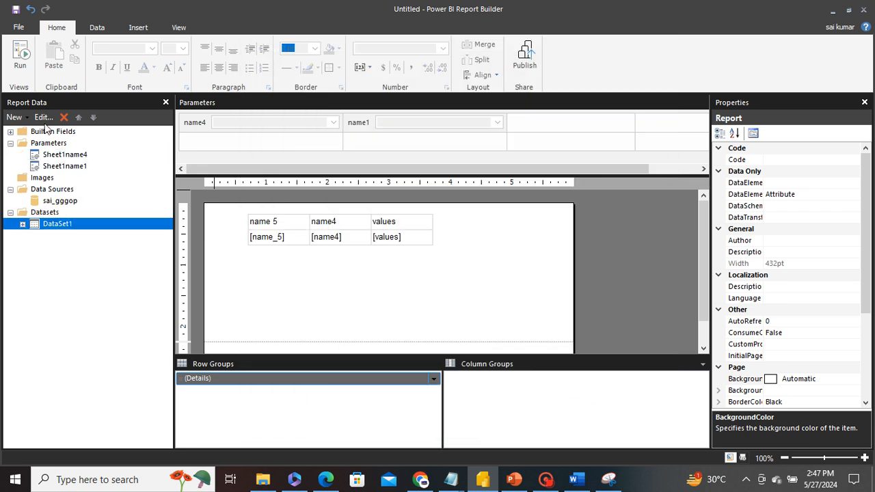
Run the report with name4 set to DEWE and name1 set to sd
{"action": "left_click", "coordinate": [21, 56]}
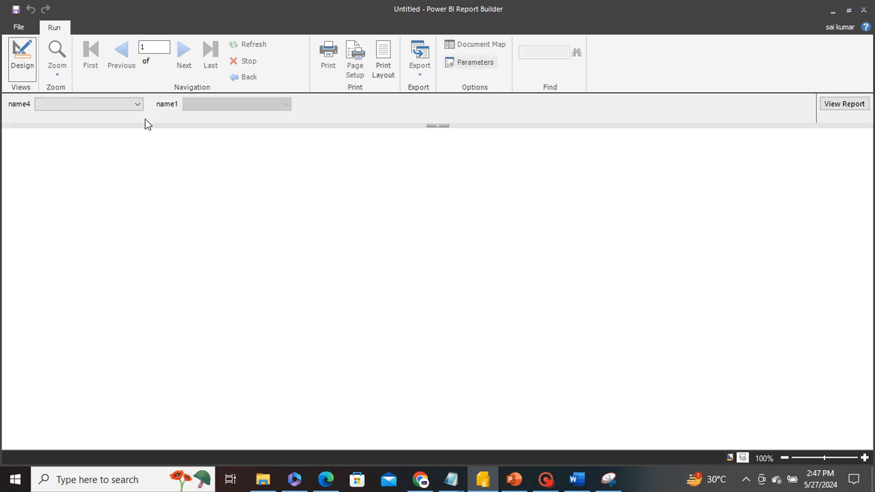
{"action": "left_click", "coordinate": [137, 104]}
{"action": "left_click", "coordinate": [62, 129]}
{"action": "left_click", "coordinate": [171, 144]}
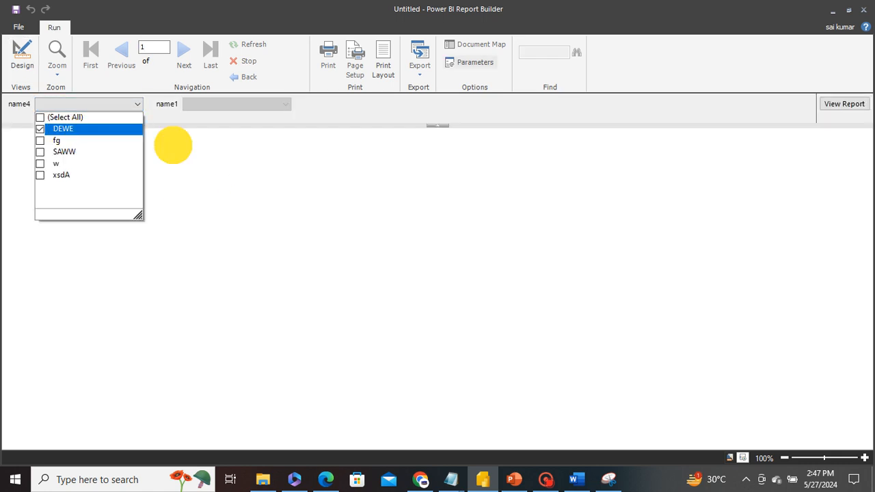
{"action": "left_click", "coordinate": [278, 105]}
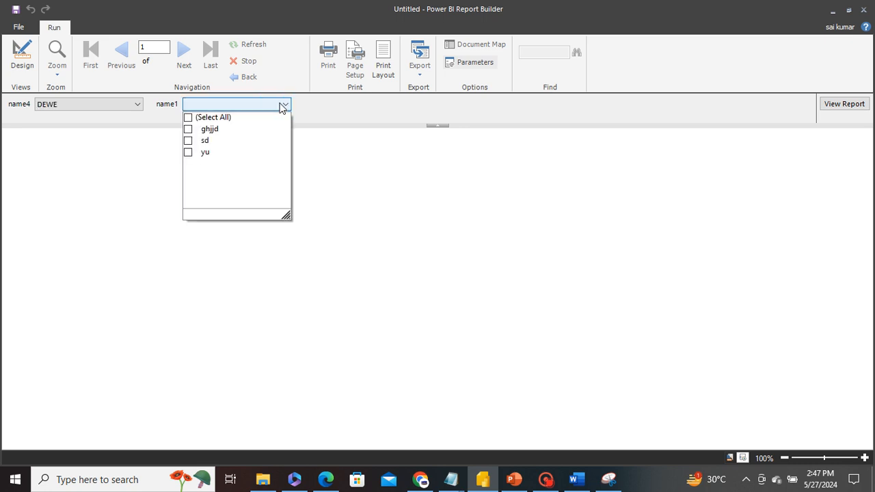
{"action": "left_click", "coordinate": [195, 139]}
{"action": "left_click", "coordinate": [330, 116]}
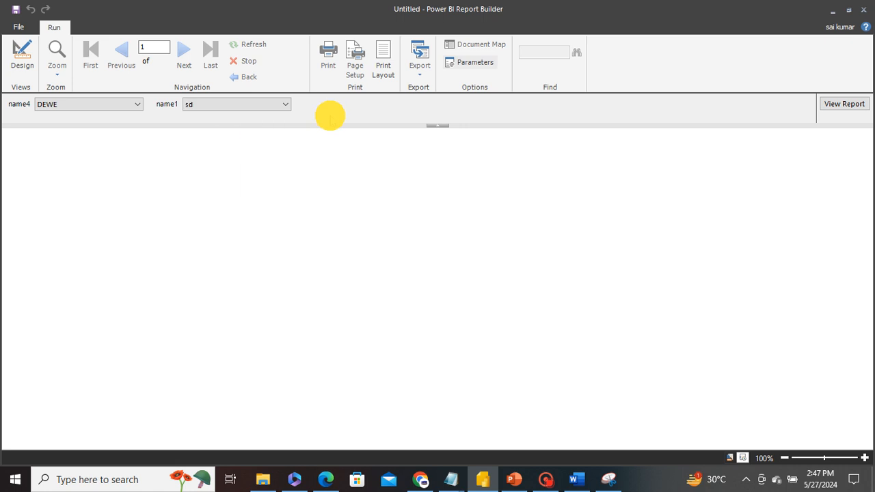
{"action": "left_click", "coordinate": [843, 104]}
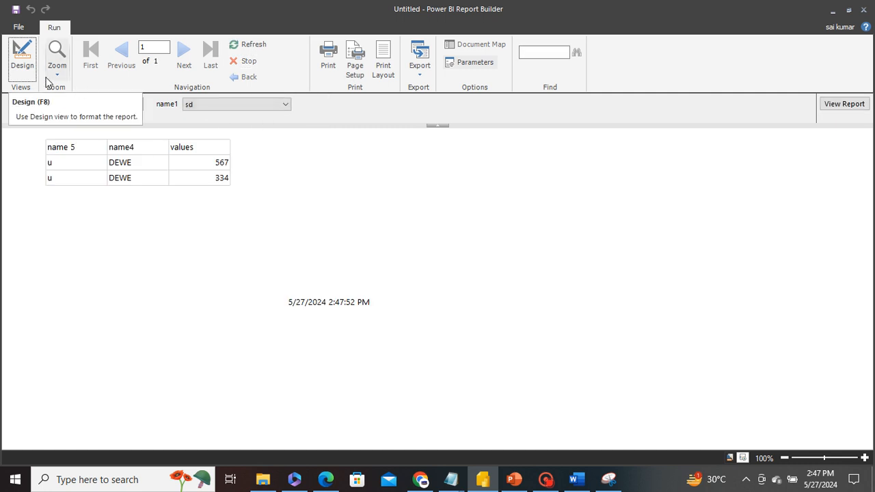
Return to the design view and check DataSet1's name4 and name1 filters in the Query Designer
{"action": "left_click", "coordinate": [22, 64]}
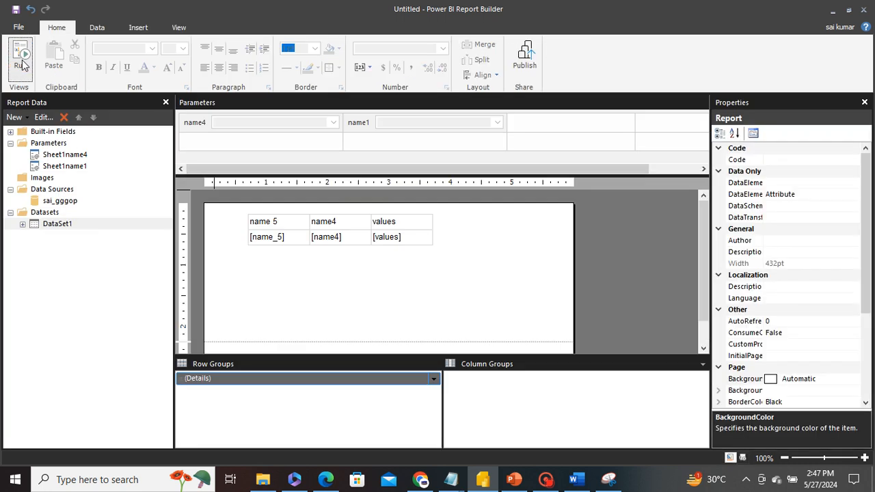
{"action": "right_click", "coordinate": [47, 227]}
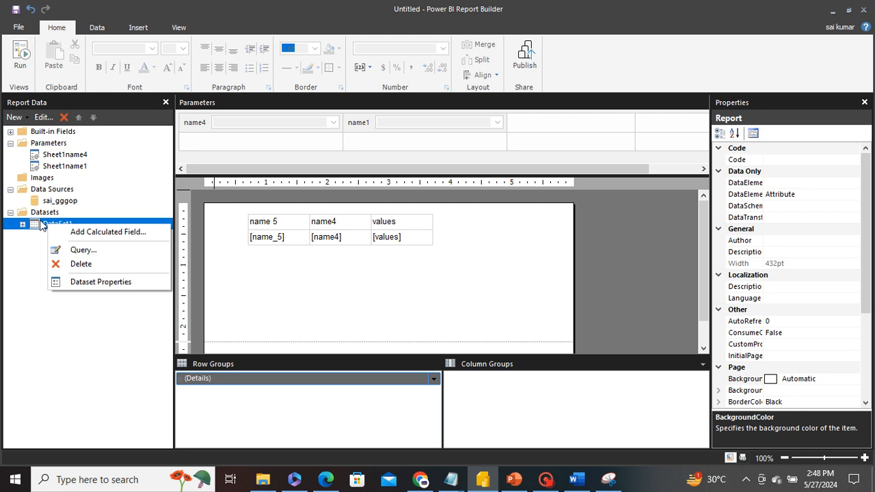
{"action": "left_click", "coordinate": [90, 253]}
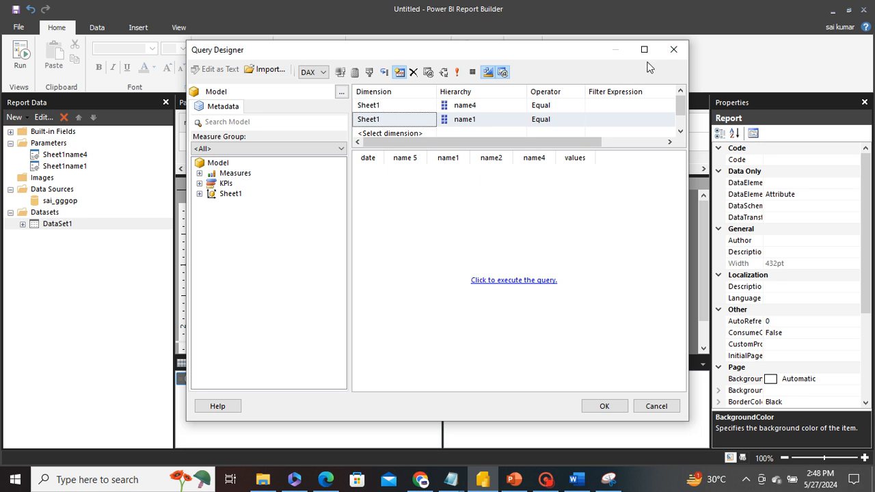
{"action": "left_click", "coordinate": [672, 47]}
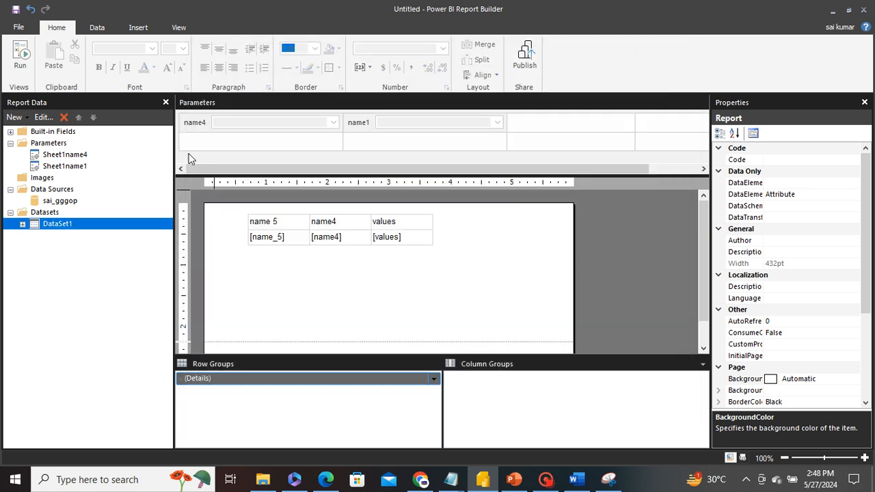
Add a dataset filter to DataSet1 that keeps only rows where name4 equals DEWE
{"action": "double_click", "coordinate": [68, 224]}
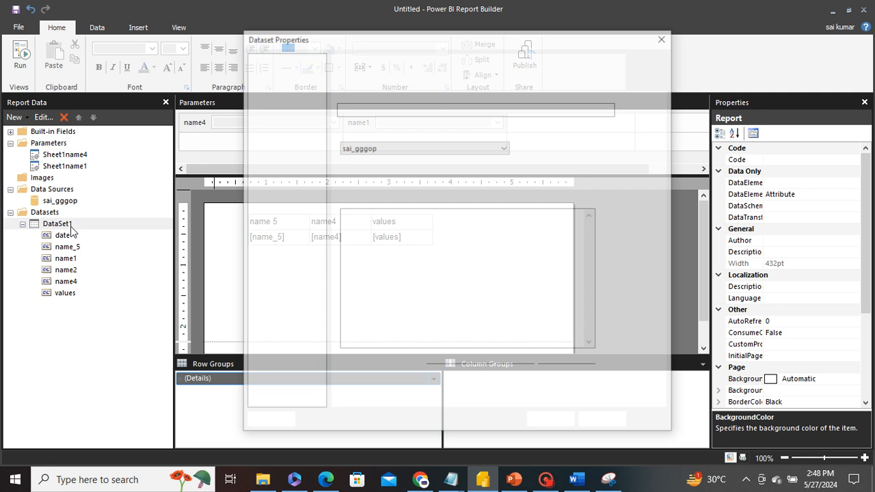
{"action": "left_click", "coordinate": [283, 110]}
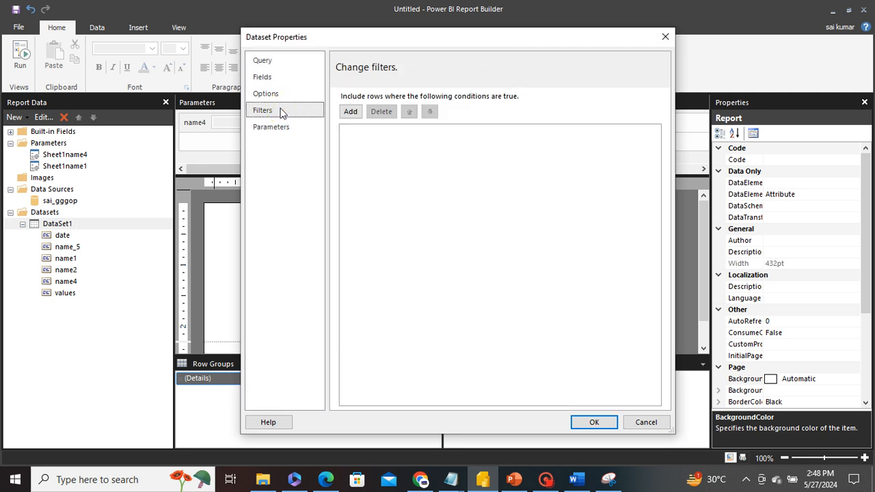
{"action": "left_click", "coordinate": [351, 112]}
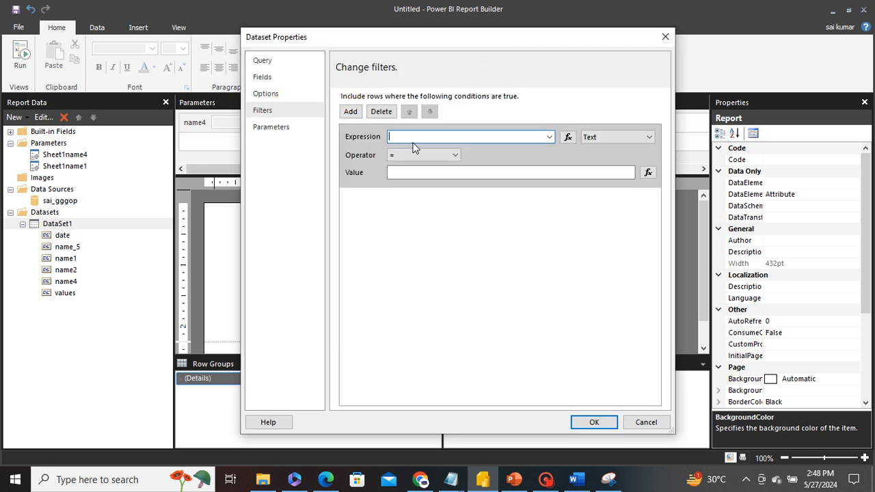
{"action": "left_click", "coordinate": [549, 137]}
{"action": "left_click", "coordinate": [438, 183]}
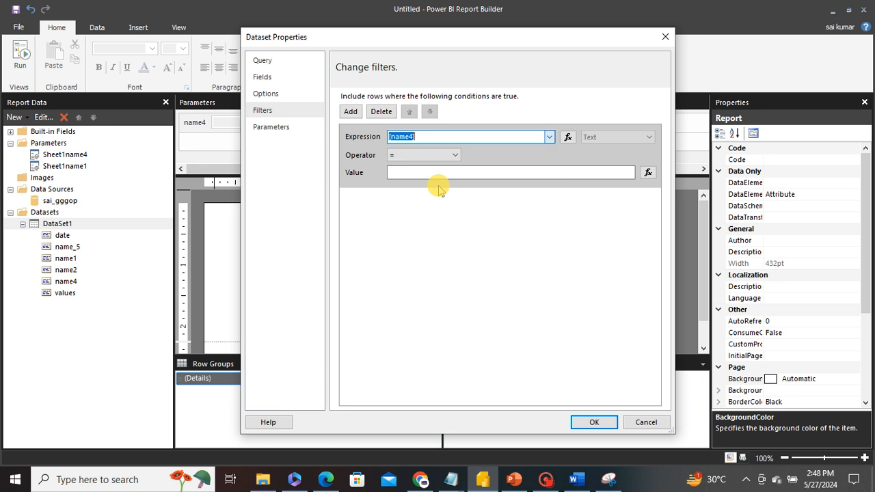
{"action": "left_click", "coordinate": [438, 173]}
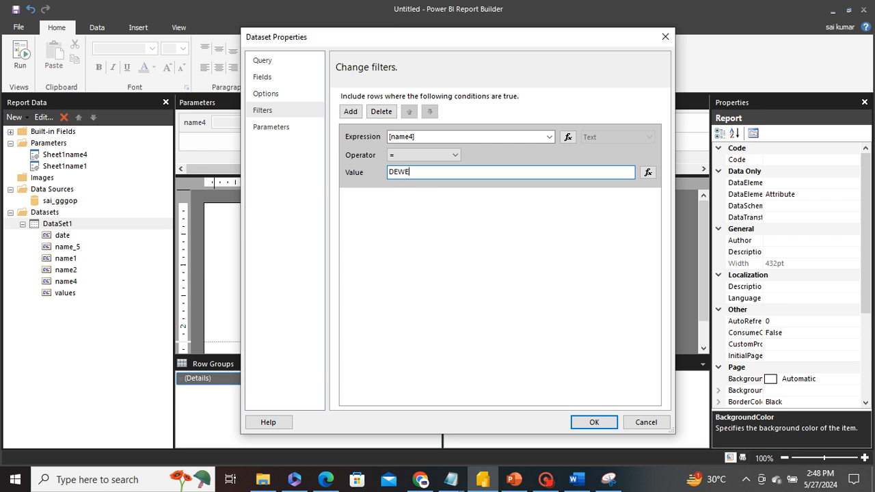
{"action": "left_click", "coordinate": [592, 420]}
Run the report with name4 set to SAWW and name1 set to rt
{"action": "left_click", "coordinate": [21, 57]}
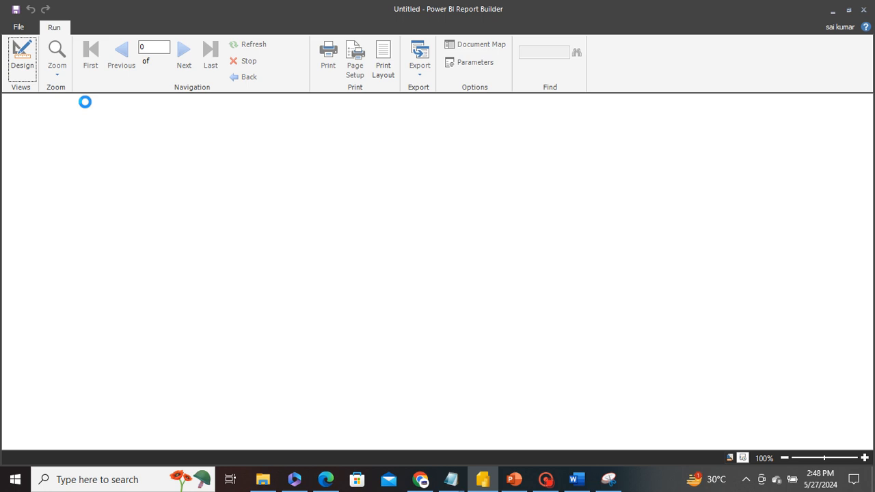
{"action": "left_click", "coordinate": [85, 105]}
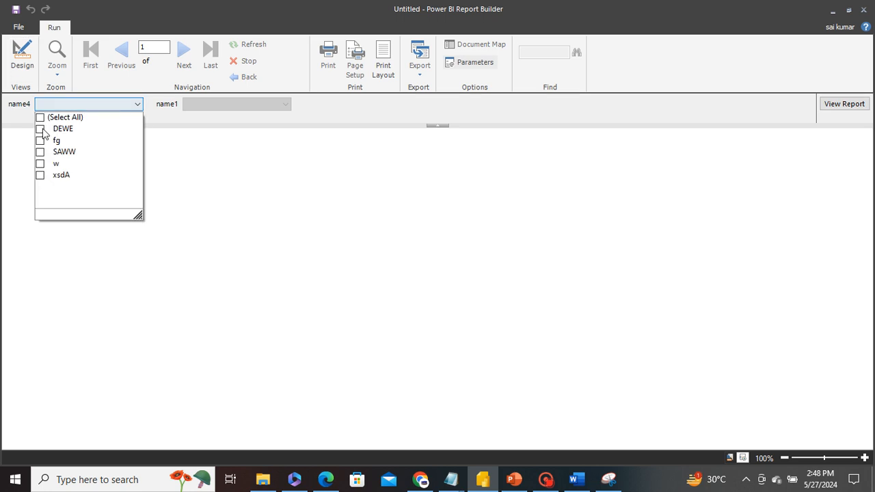
{"action": "left_click", "coordinate": [72, 151]}
{"action": "left_click", "coordinate": [224, 103]}
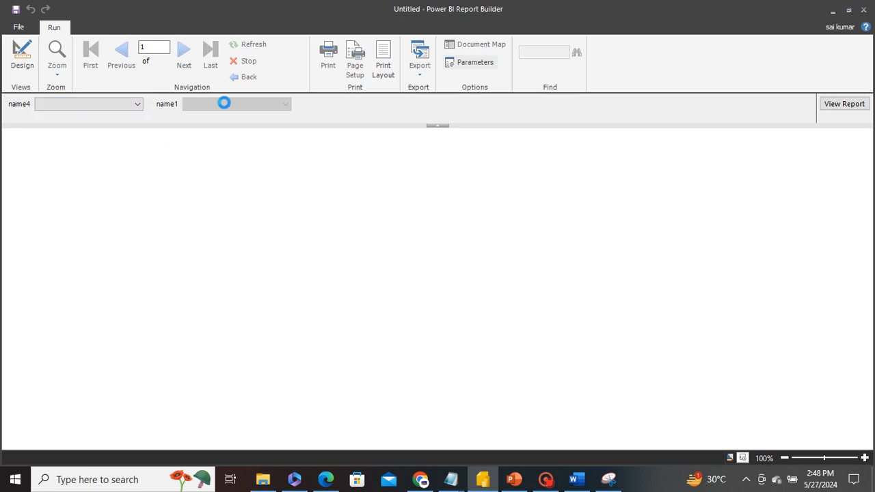
{"action": "left_click", "coordinate": [223, 105]}
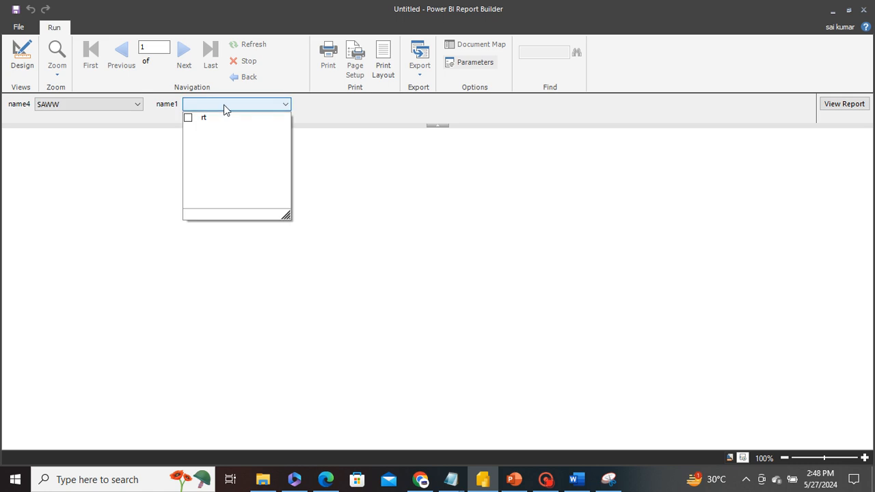
{"action": "left_click", "coordinate": [211, 116]}
{"action": "left_click", "coordinate": [389, 113]}
{"action": "left_click", "coordinate": [843, 104]}
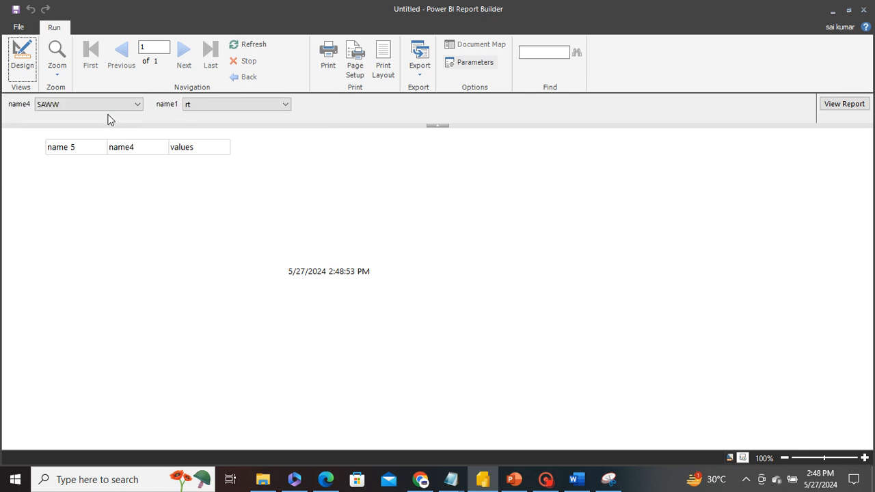
Add xsdA and w to the name4 selection, add dewe, sd and we to name1, and view the report again
{"action": "left_click", "coordinate": [110, 104]}
{"action": "left_click", "coordinate": [43, 174]}
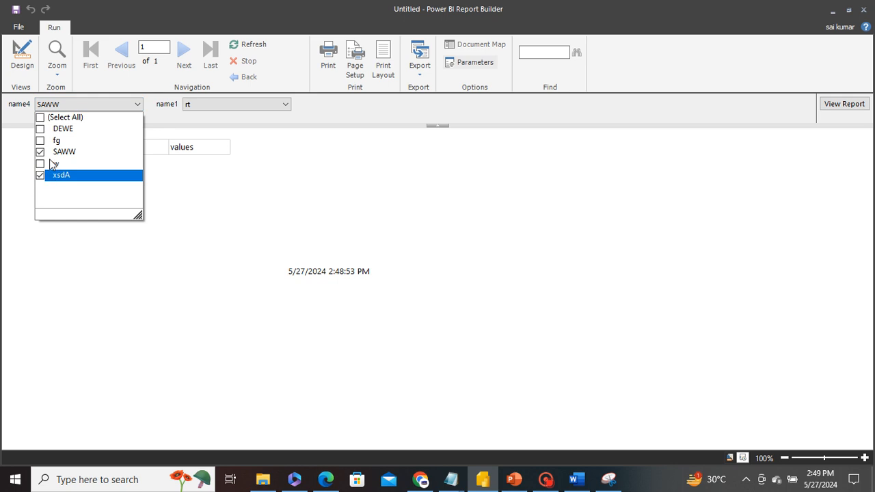
{"action": "left_click", "coordinate": [48, 164]}
{"action": "left_click", "coordinate": [279, 129]}
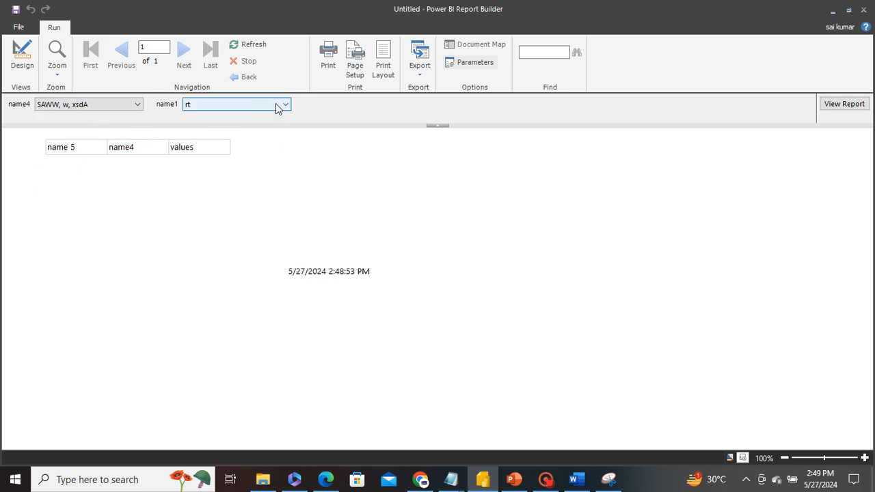
{"action": "left_click", "coordinate": [275, 103]}
{"action": "left_click", "coordinate": [203, 133]}
{"action": "left_click", "coordinate": [196, 152]}
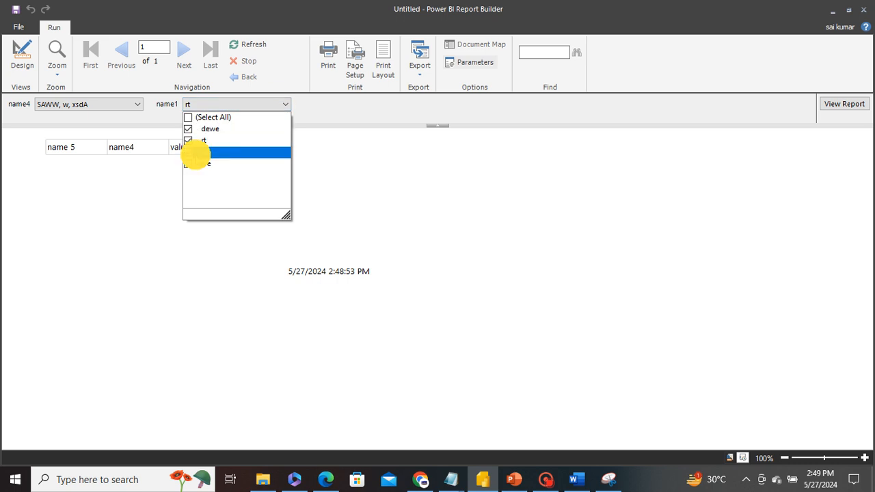
{"action": "left_click", "coordinate": [203, 163]}
{"action": "left_click", "coordinate": [377, 154]}
{"action": "left_click", "coordinate": [826, 103]}
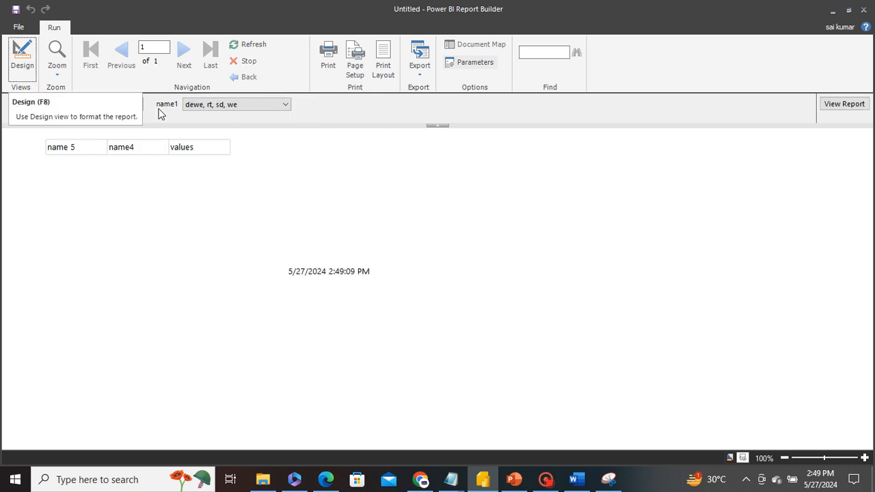
Change name4 to DEWE only, select ghjjd, sd and yu for name1, and view the report
{"action": "left_click", "coordinate": [176, 164]}
{"action": "left_click", "coordinate": [138, 104]}
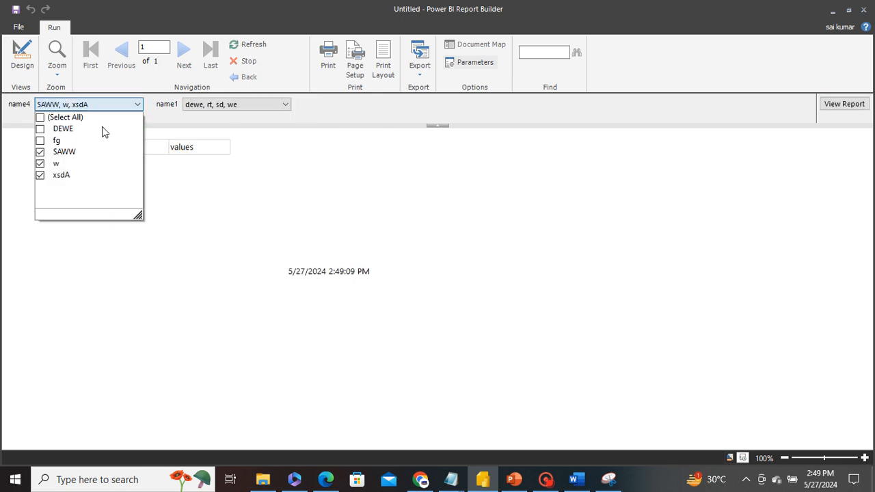
{"action": "left_click", "coordinate": [42, 117]}
{"action": "left_click", "coordinate": [42, 117]}
{"action": "left_click", "coordinate": [48, 128]}
{"action": "left_click", "coordinate": [263, 143]}
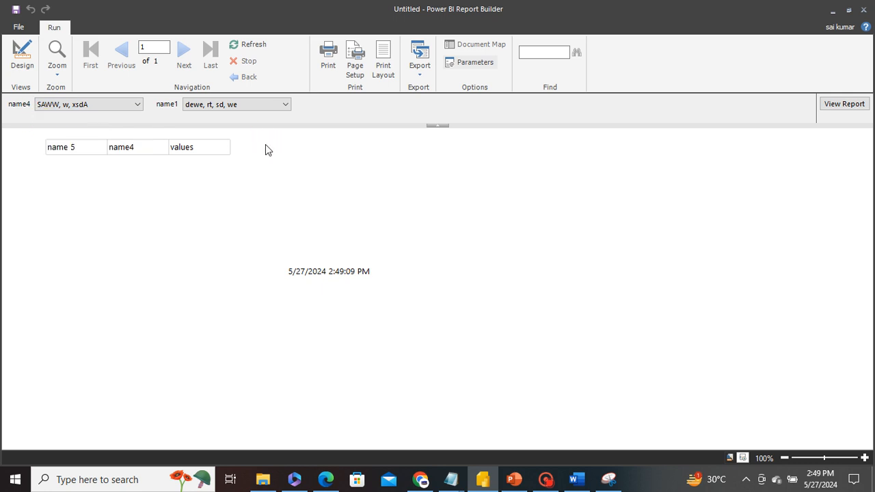
{"action": "left_click", "coordinate": [283, 103]}
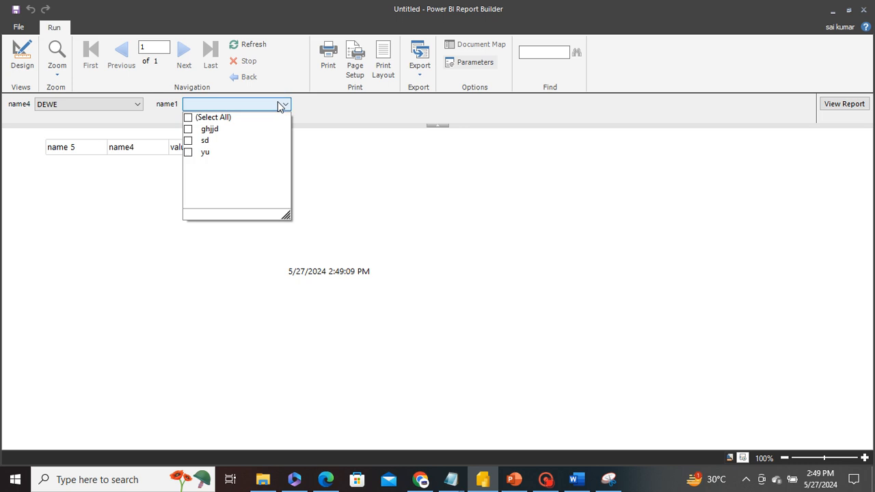
{"action": "left_click", "coordinate": [205, 140]}
{"action": "left_click", "coordinate": [207, 129]}
{"action": "left_click", "coordinate": [205, 152]}
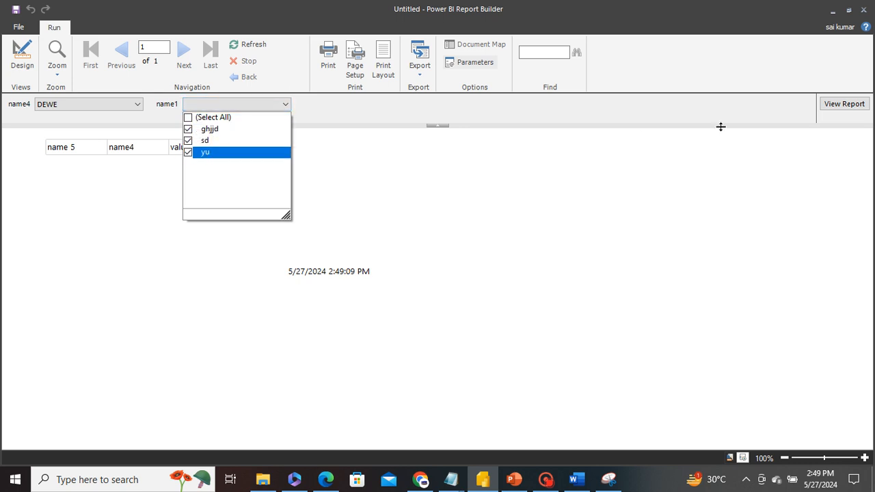
{"action": "left_click", "coordinate": [841, 105]}
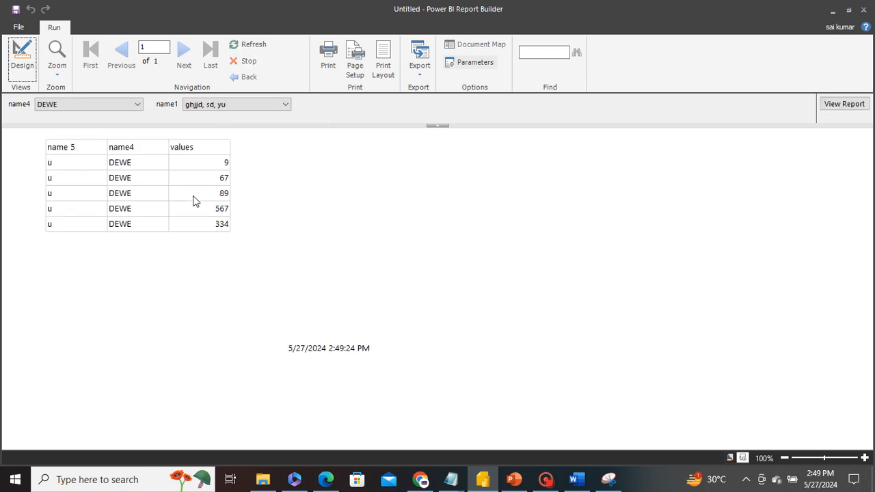
Go back to the design view and delete the name4 filter from DataSet1's dataset properties
{"action": "left_click", "coordinate": [14, 59]}
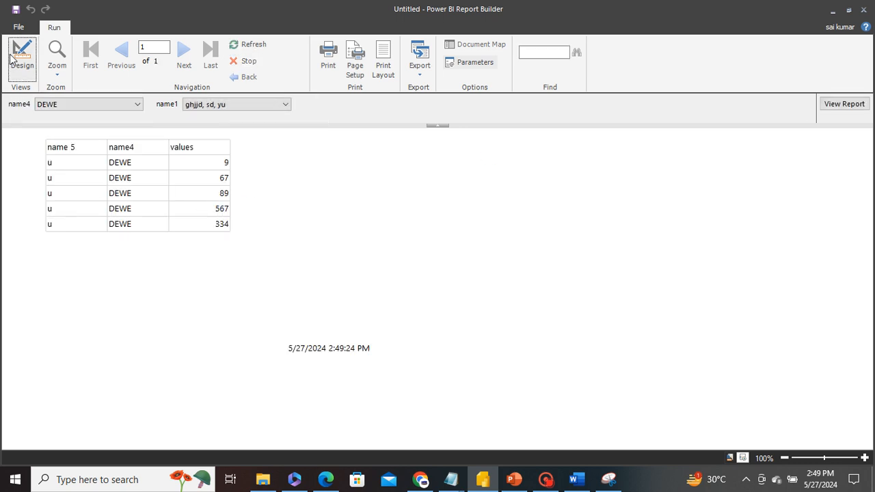
{"action": "left_click", "coordinate": [276, 291]}
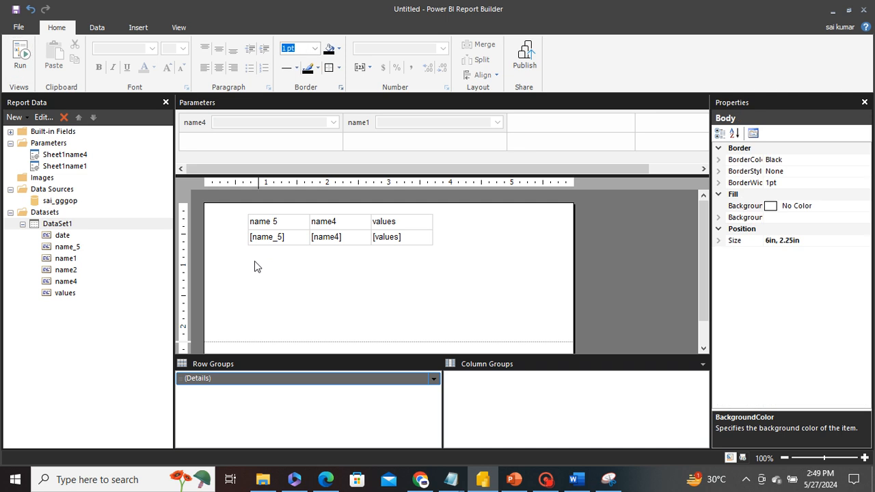
{"action": "left_click", "coordinate": [251, 239]}
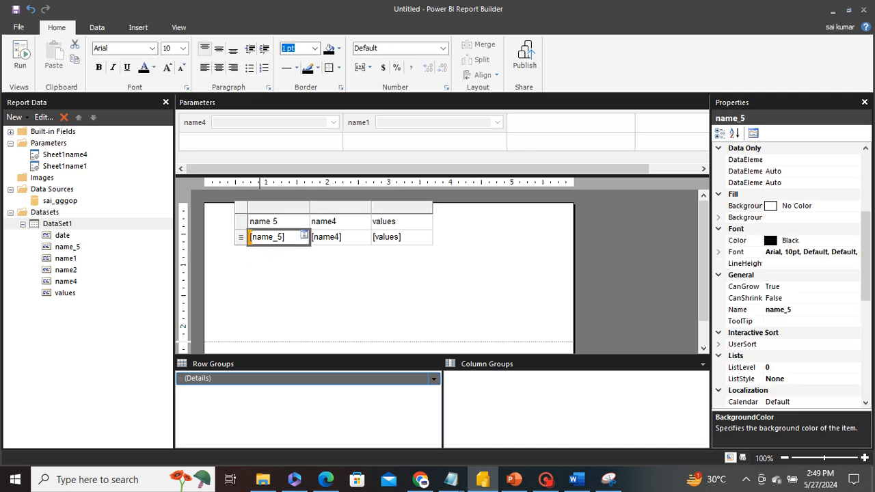
{"action": "double_click", "coordinate": [53, 226]}
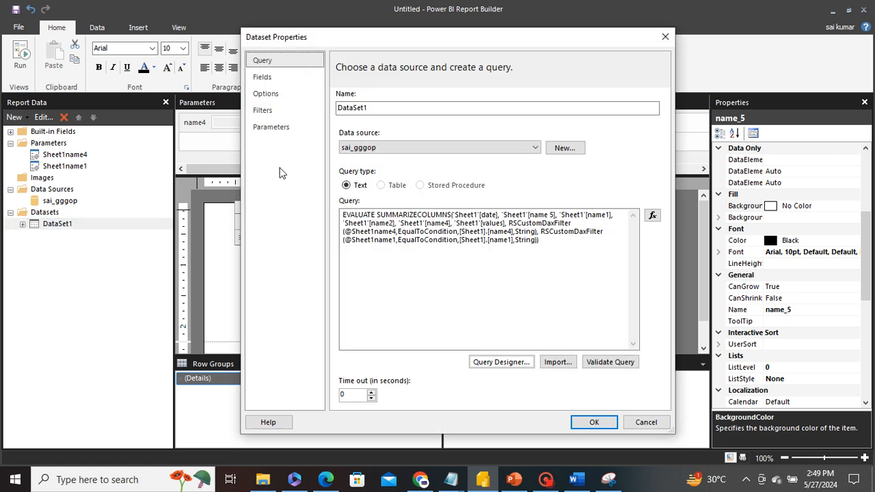
{"action": "left_click", "coordinate": [263, 110]}
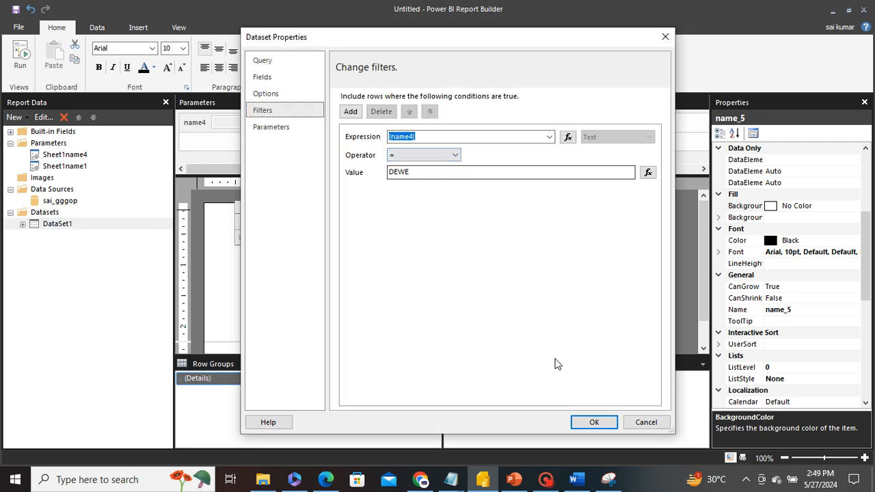
{"action": "left_click", "coordinate": [346, 145]}
{"action": "left_click", "coordinate": [381, 112]}
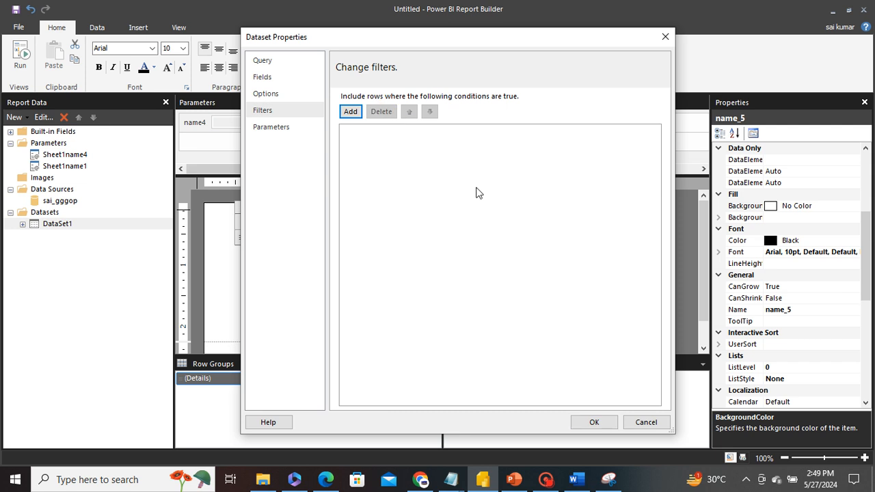
{"action": "left_click", "coordinate": [594, 423]}
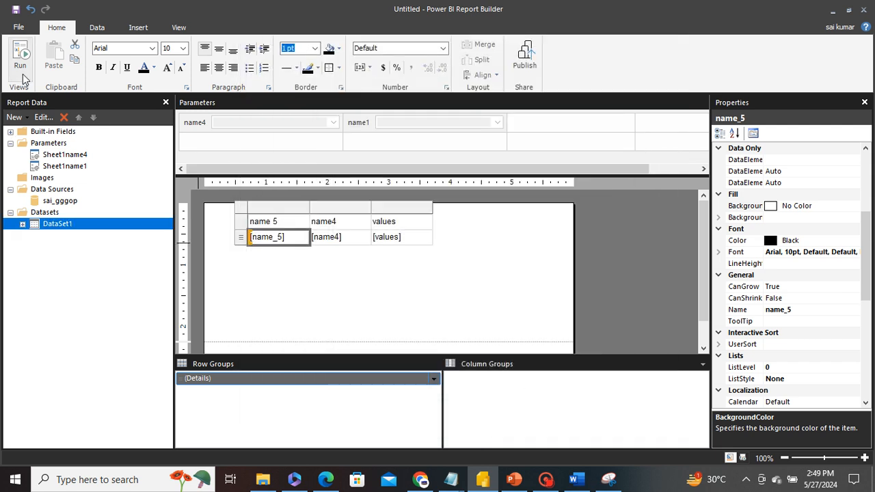
Rerun the report with name4 set to SAWW and name1 set to rt, and return to the design view
{"action": "left_click", "coordinate": [20, 55]}
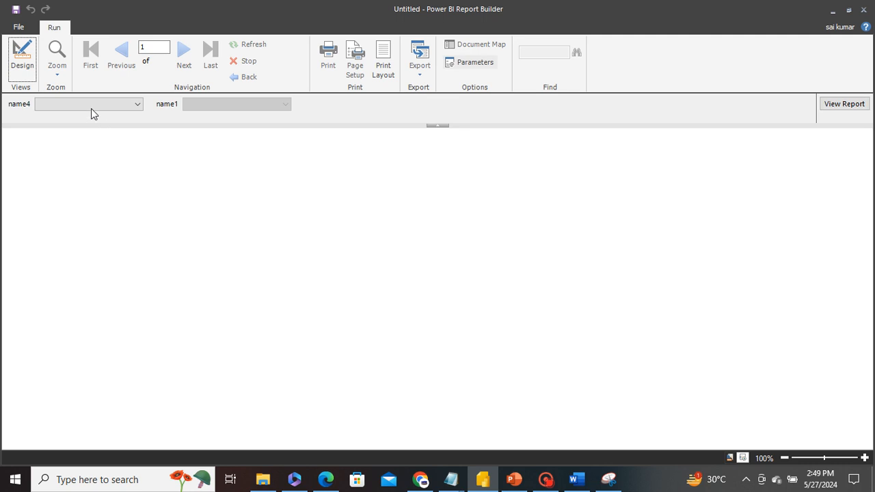
{"action": "left_click", "coordinate": [92, 104]}
{"action": "left_click", "coordinate": [68, 152]}
{"action": "left_click", "coordinate": [187, 150]}
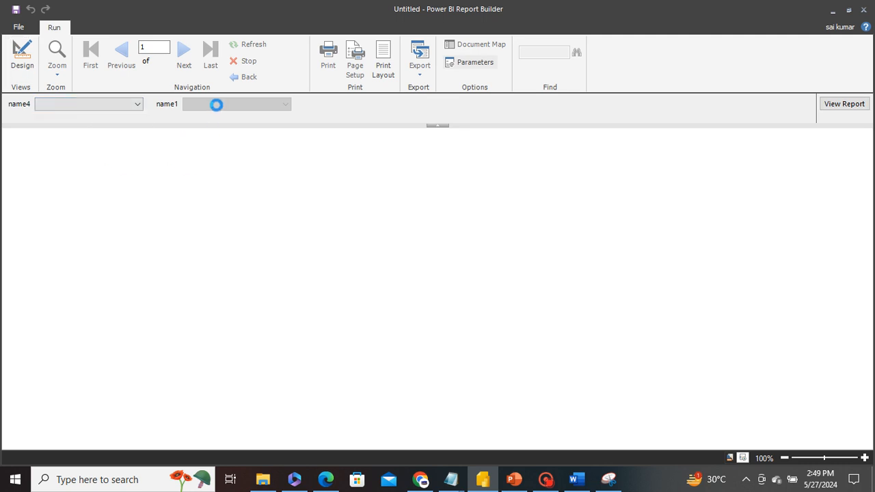
{"action": "left_click", "coordinate": [284, 104]}
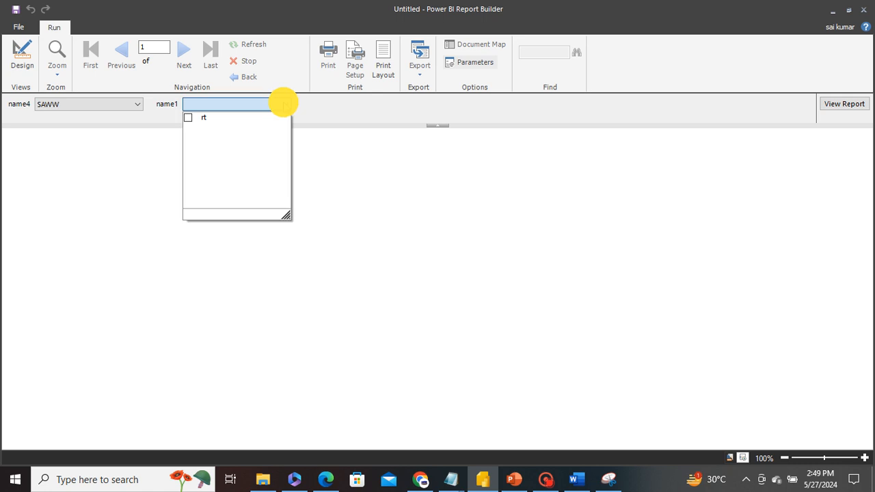
{"action": "left_click", "coordinate": [194, 118]}
{"action": "left_click", "coordinate": [440, 125]}
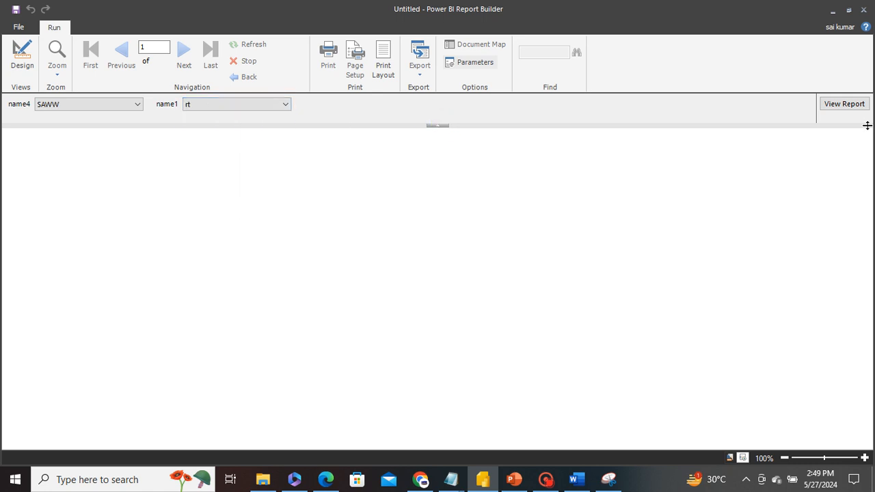
{"action": "left_click", "coordinate": [852, 106]}
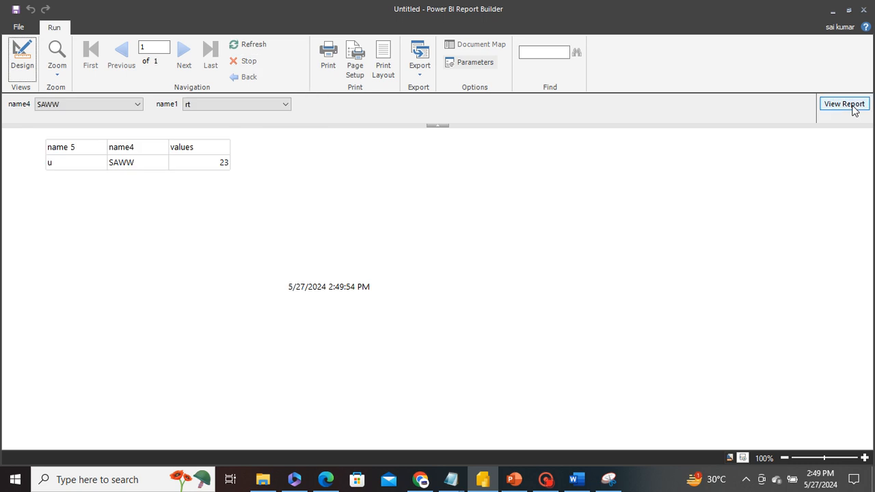
{"action": "left_click", "coordinate": [21, 53]}
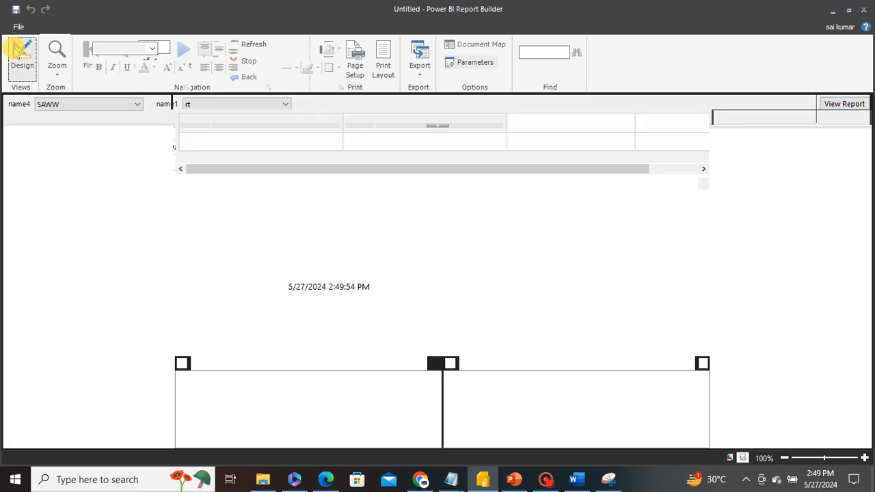
{"action": "left_click", "coordinate": [353, 303]}
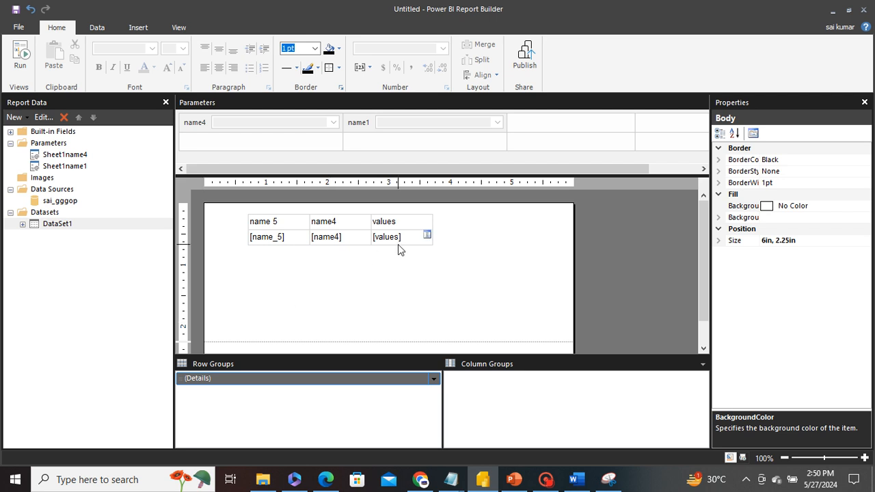
{"action": "left_click", "coordinate": [264, 236]}
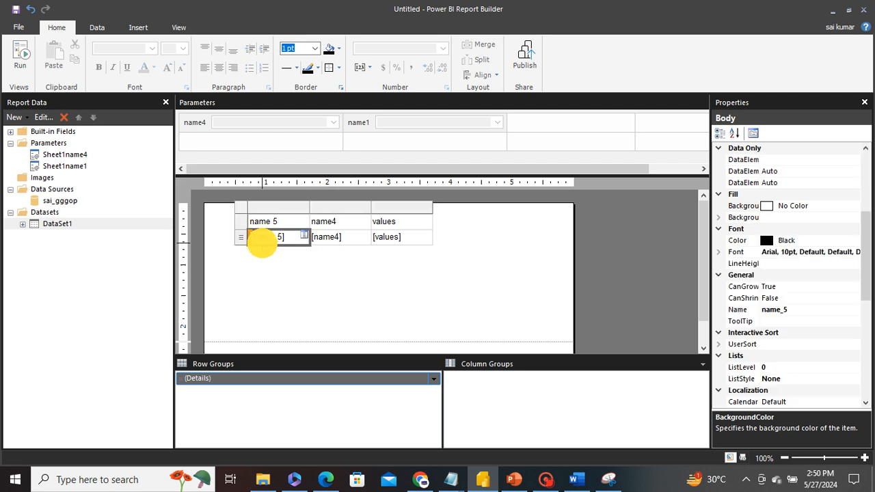
{"action": "left_click", "coordinate": [244, 214]}
{"action": "left_click", "coordinate": [277, 275]}
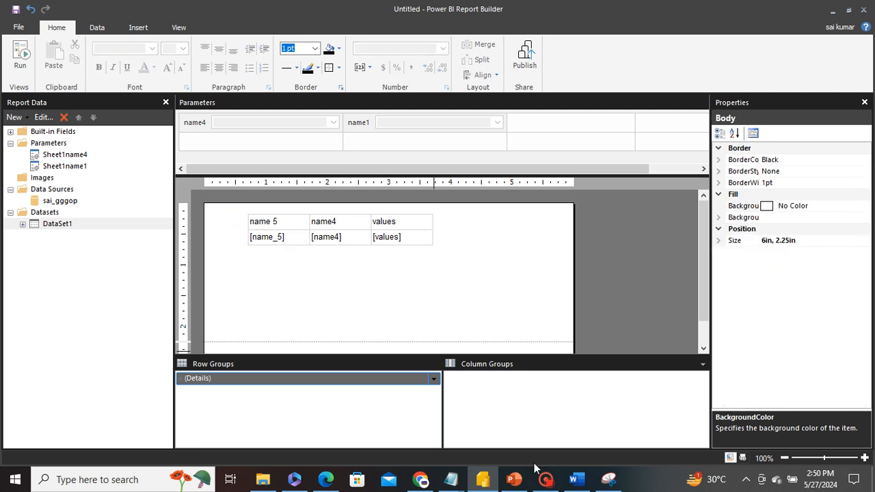